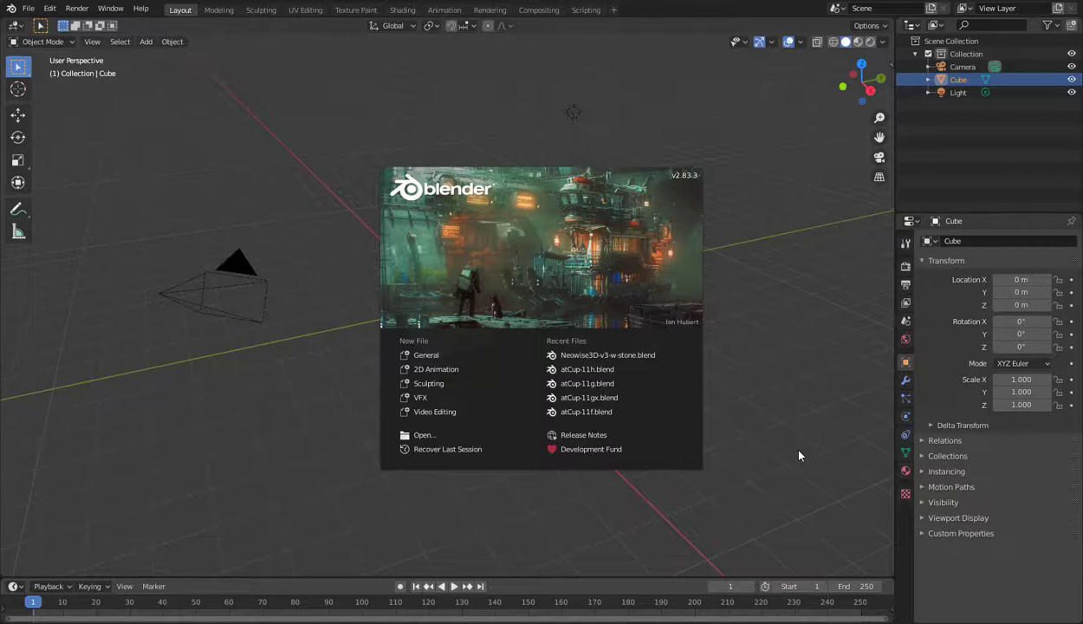
- Dismiss the splash screen and delete the default cube, leaving only camera and light
{"action": "left_click", "coordinate": [799, 455]}
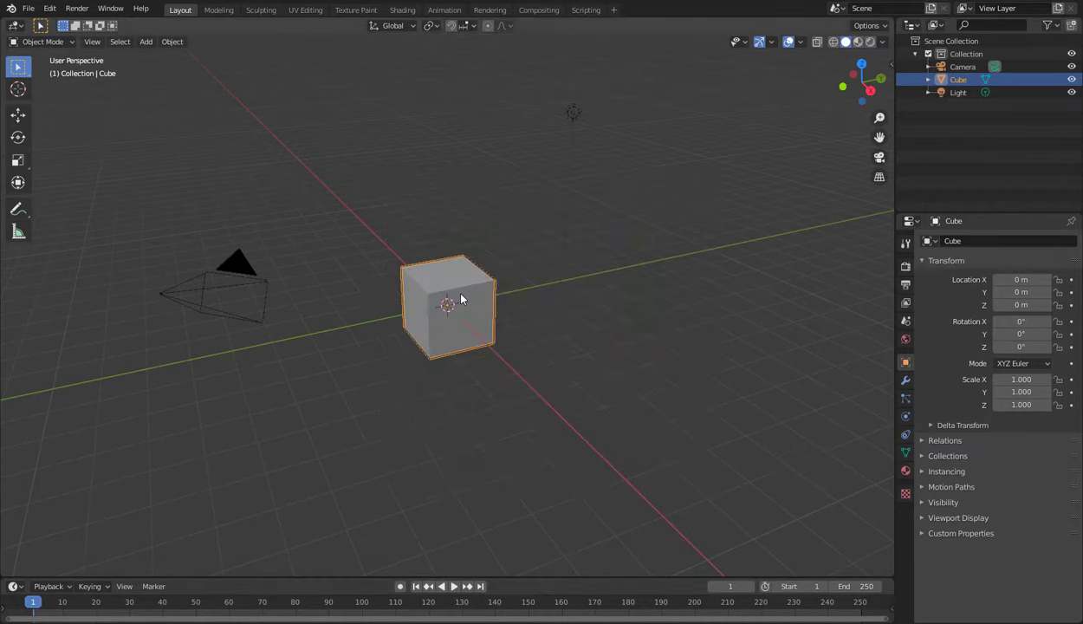
{"action": "right_click", "coordinate": [425, 296]}
{"action": "left_click", "coordinate": [430, 493]}
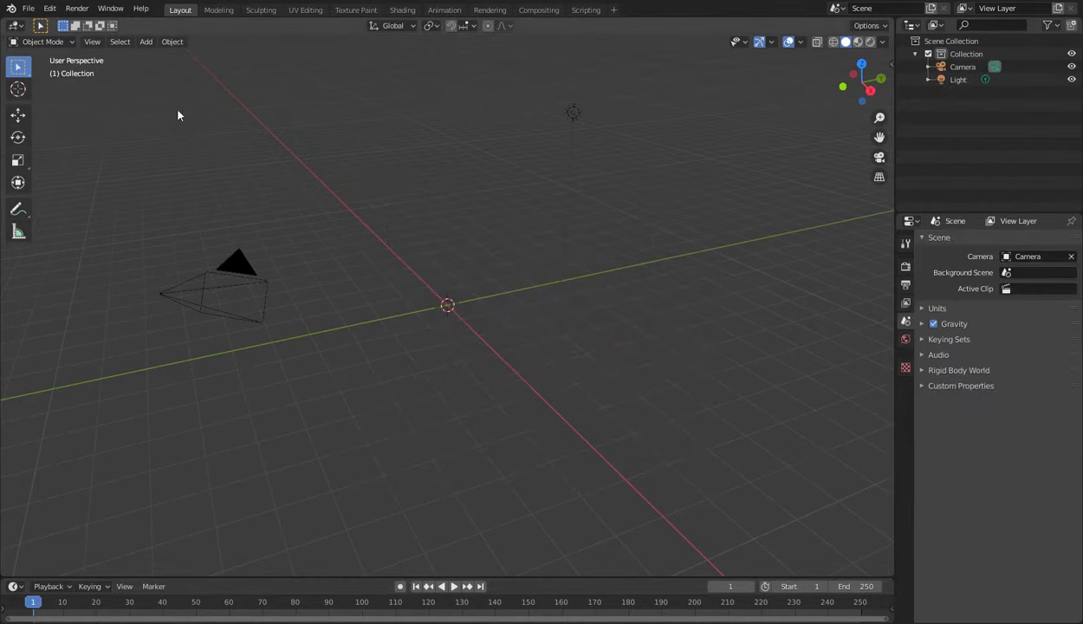
{"action": "left_click", "coordinate": [145, 43]}
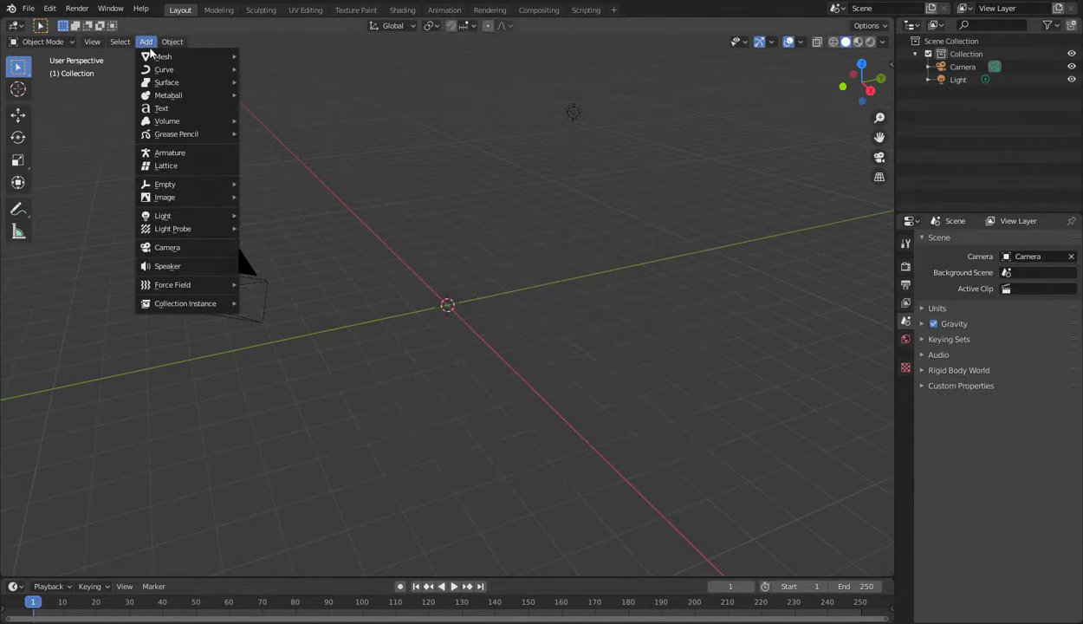
- Add a cylinder with 17 vertices, 0.28 m radius and 12.6 m depth
{"action": "left_click", "coordinate": [290, 123]}
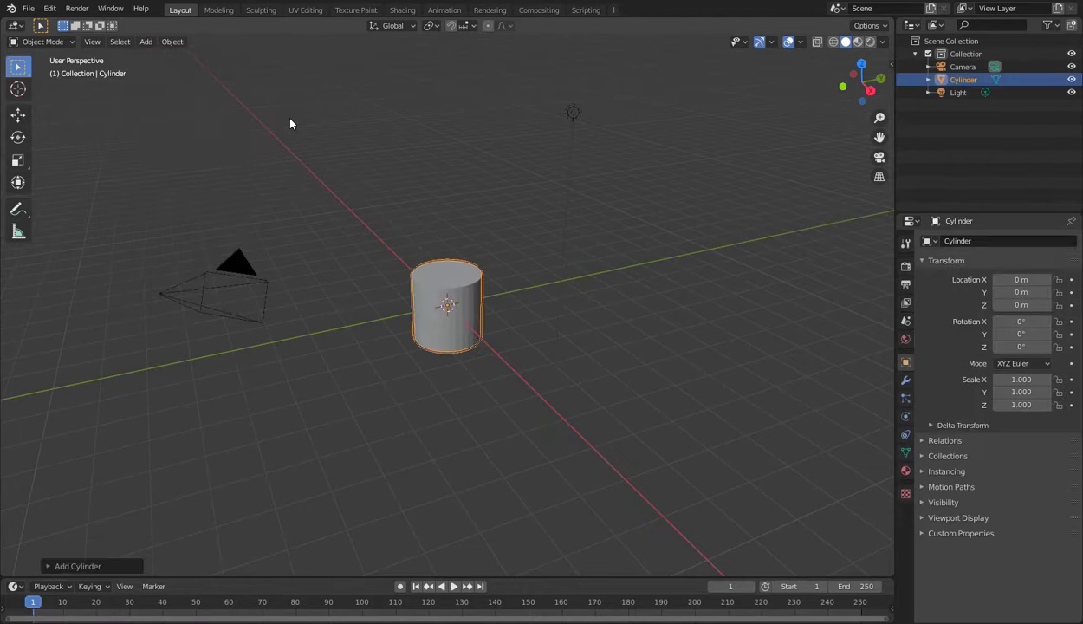
{"action": "left_click", "coordinate": [52, 566]}
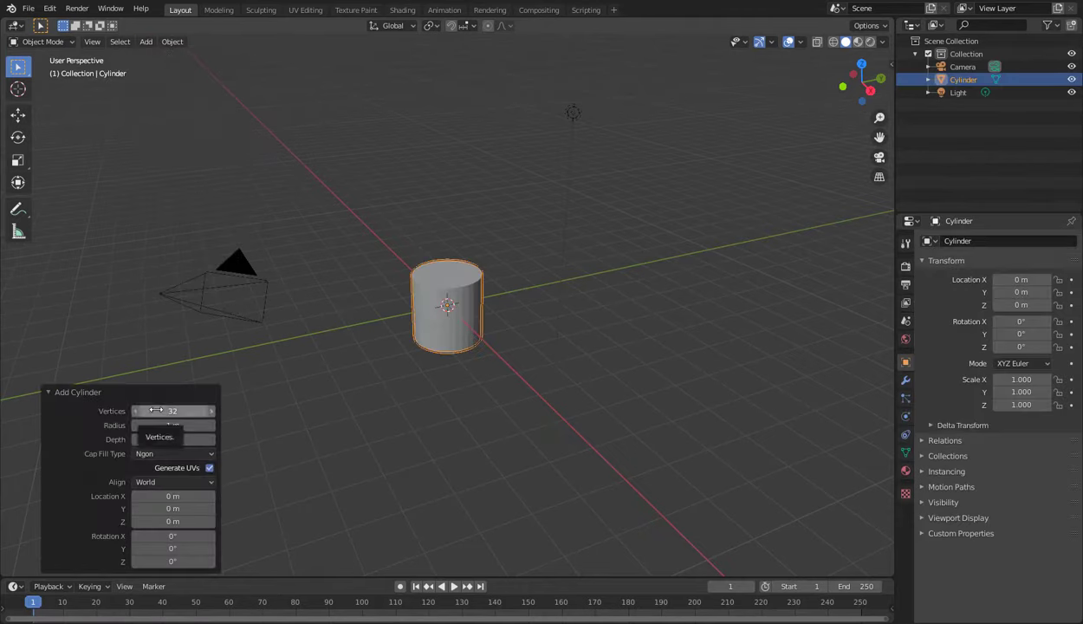
{"action": "mouse_move", "coordinate": [156, 411]}
{"action": "left_mouse_down"}
{"action": "mouse_move", "coordinate": [157, 425]}
{"action": "mouse_move", "coordinate": [126, 425]}
{"action": "left_mouse_up"}
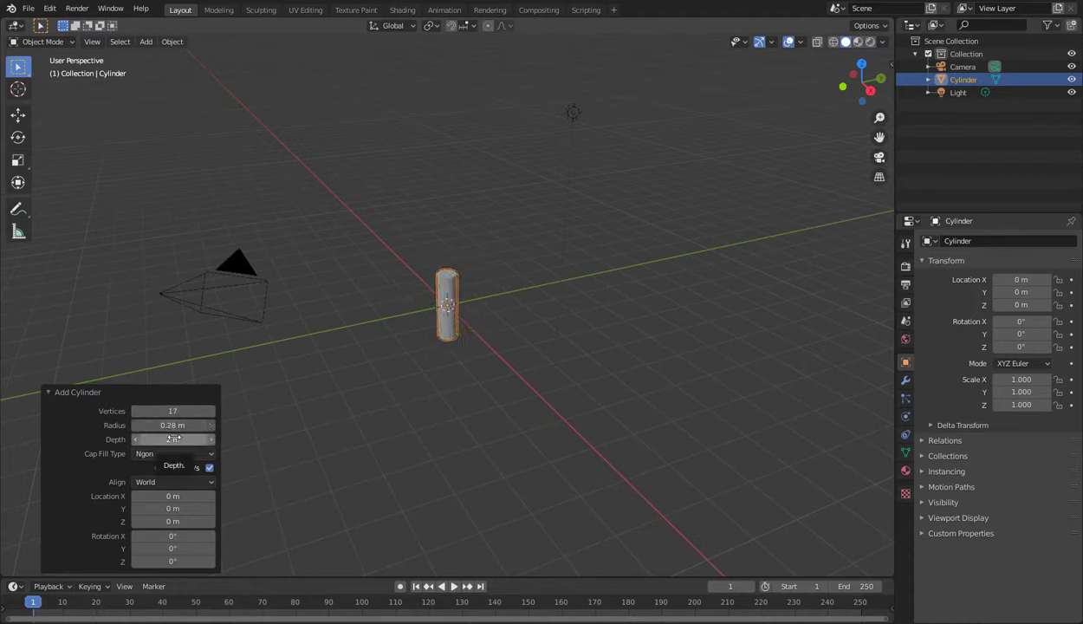
{"action": "mouse_move", "coordinate": [182, 441]}
{"action": "left_mouse_down"}
{"action": "mouse_move", "coordinate": [680, 444]}
{"action": "mouse_move", "coordinate": [859, 421]}
{"action": "left_mouse_up"}
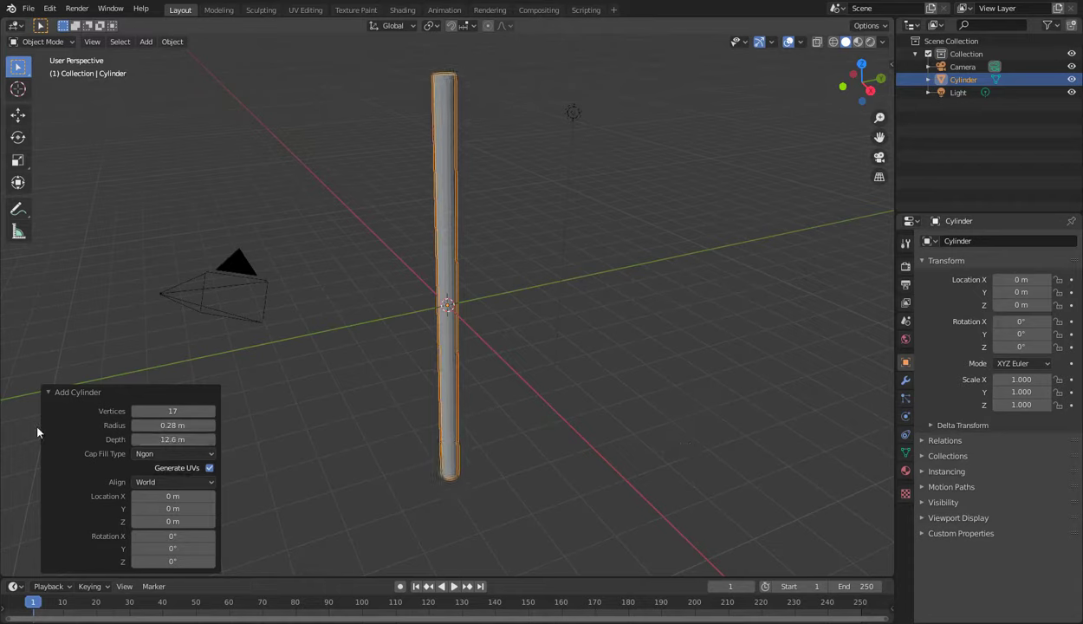
- Put the cylinder into Edit Mode with X-Ray turned on
{"action": "left_click", "coordinate": [39, 42]}
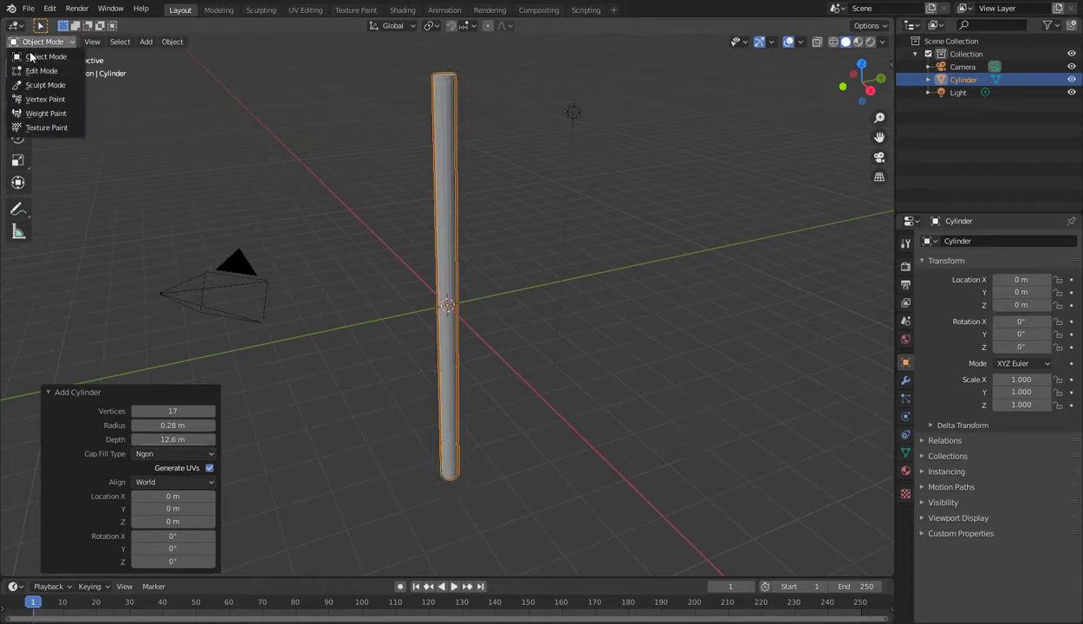
{"action": "left_click", "coordinate": [39, 71]}
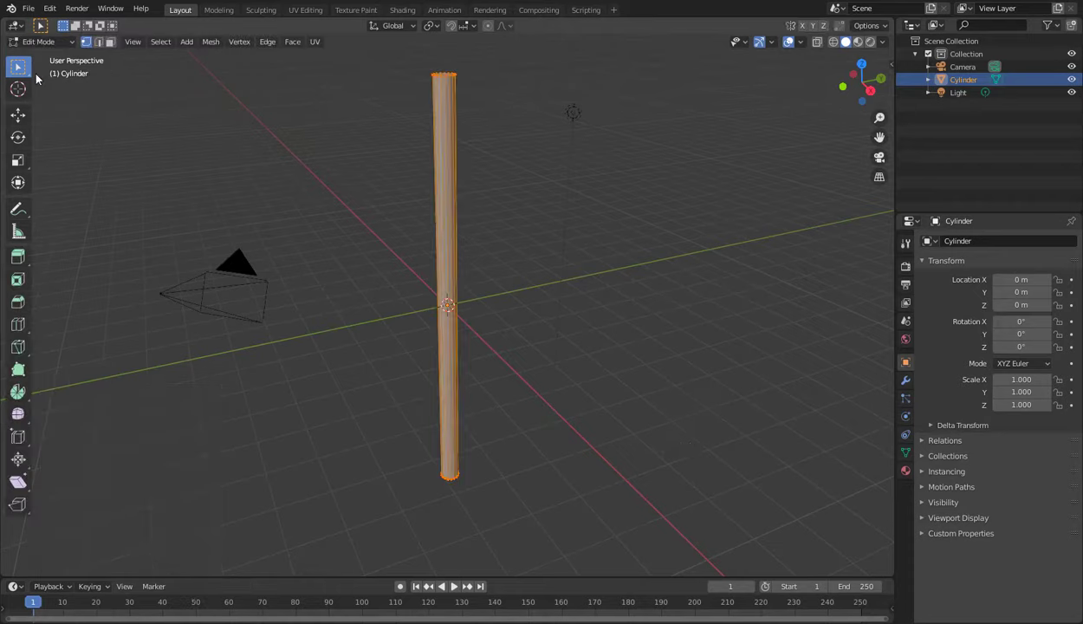
{"action": "left_click", "coordinate": [816, 45]}
- In Right view, deselect everything and box-select only the top vertex ring
{"action": "middle_click_drag", "start_coordinate": [735, 72], "coordinate": [607, 95]}
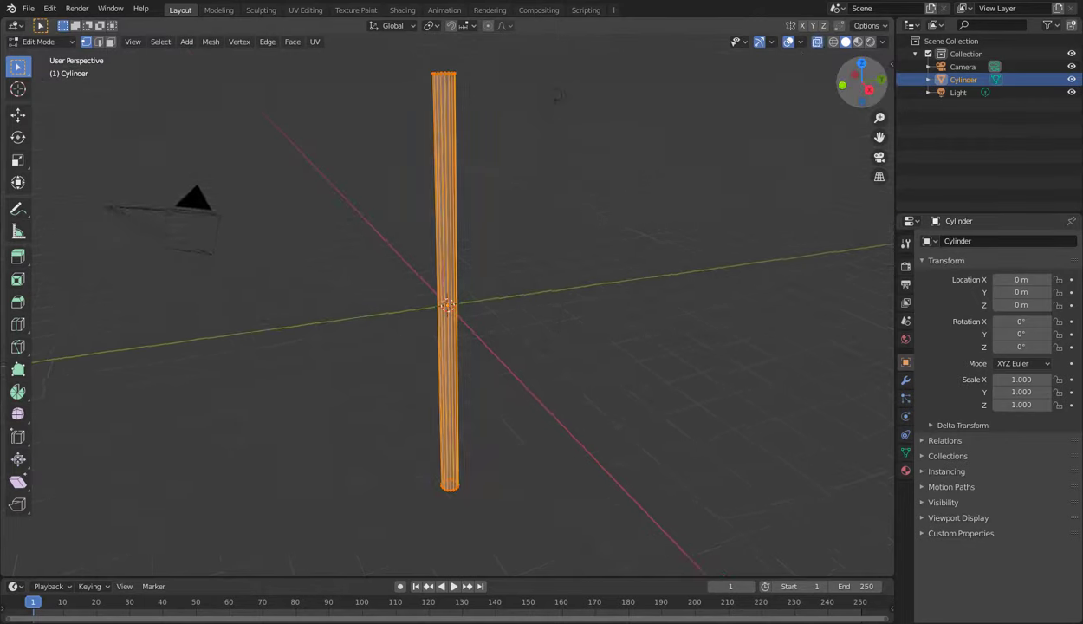
{"action": "left_click_drag", "start_coordinate": [866, 88], "coordinate": [823, 91]}
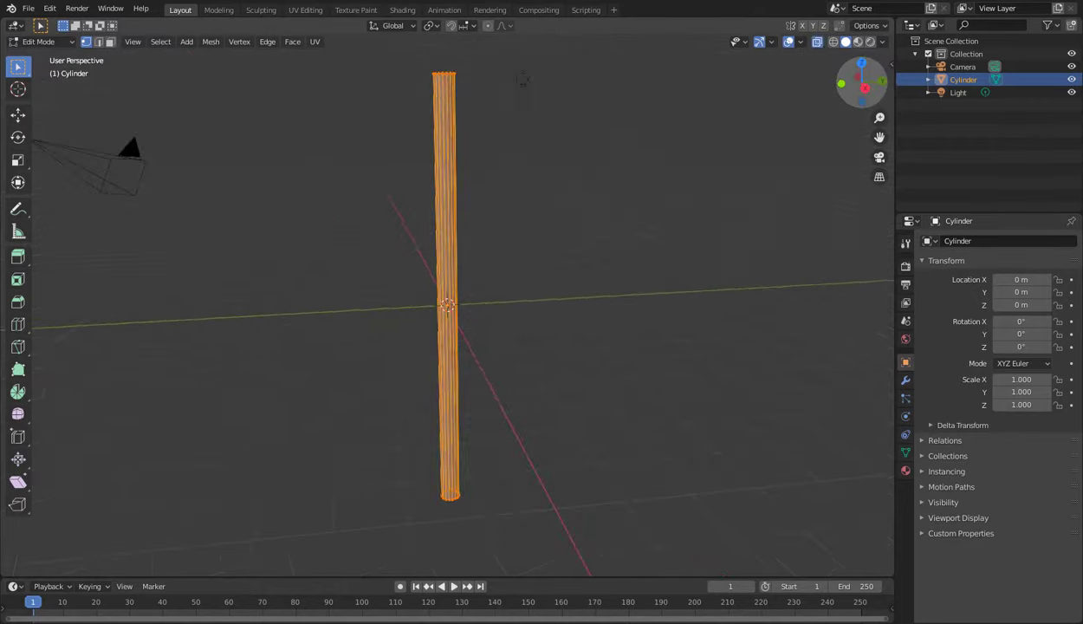
{"action": "left_click", "coordinate": [866, 88]}
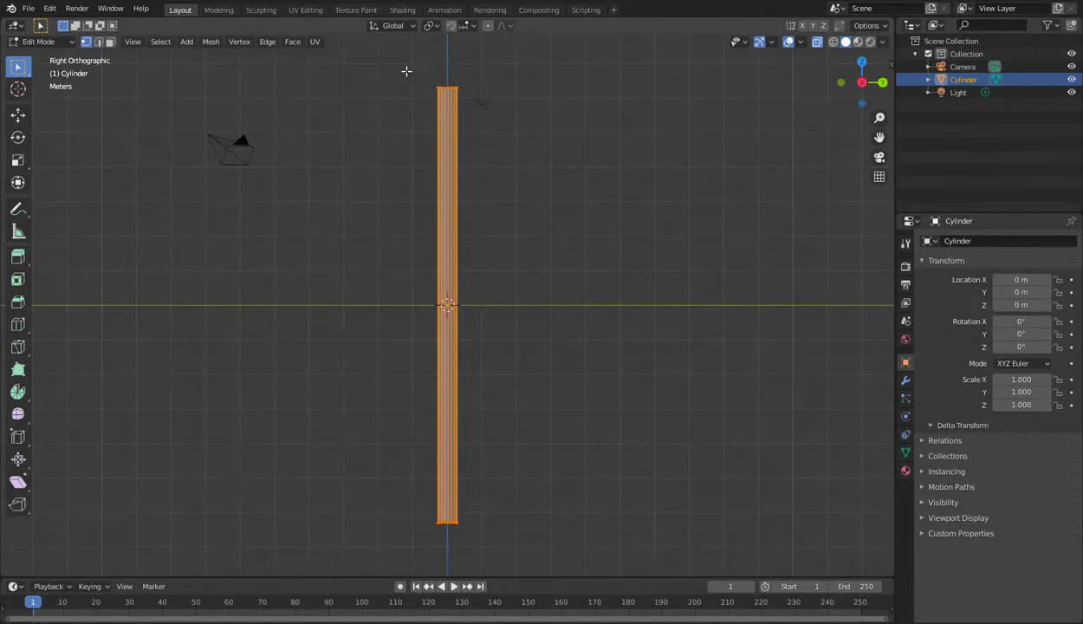
{"action": "key", "text": "alt+a"}
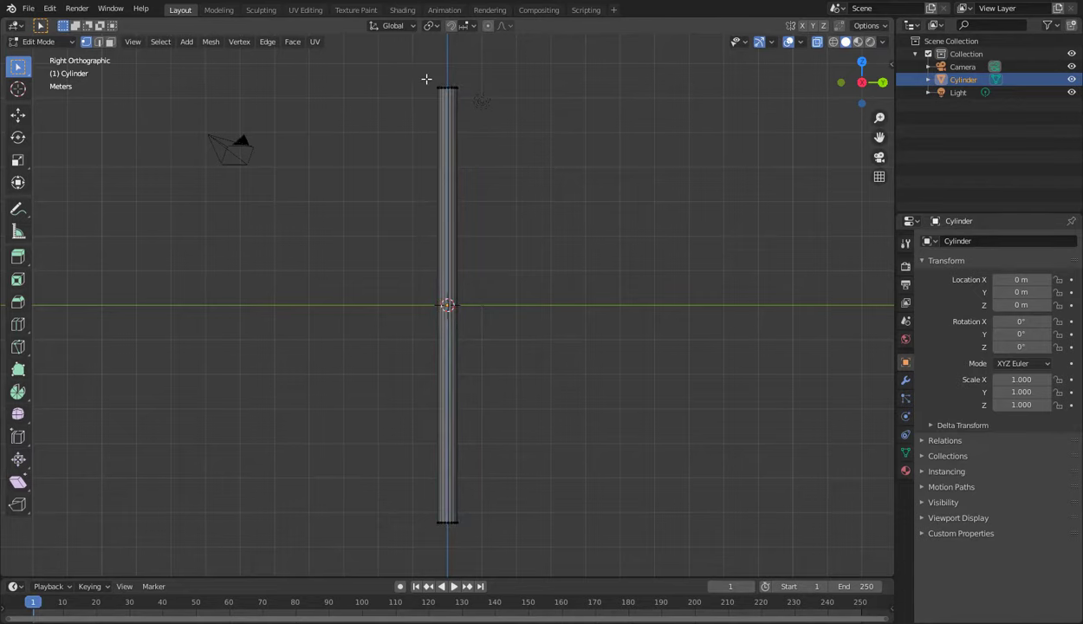
{"action": "left_click_drag", "start_coordinate": [422, 77], "coordinate": [480, 98]}
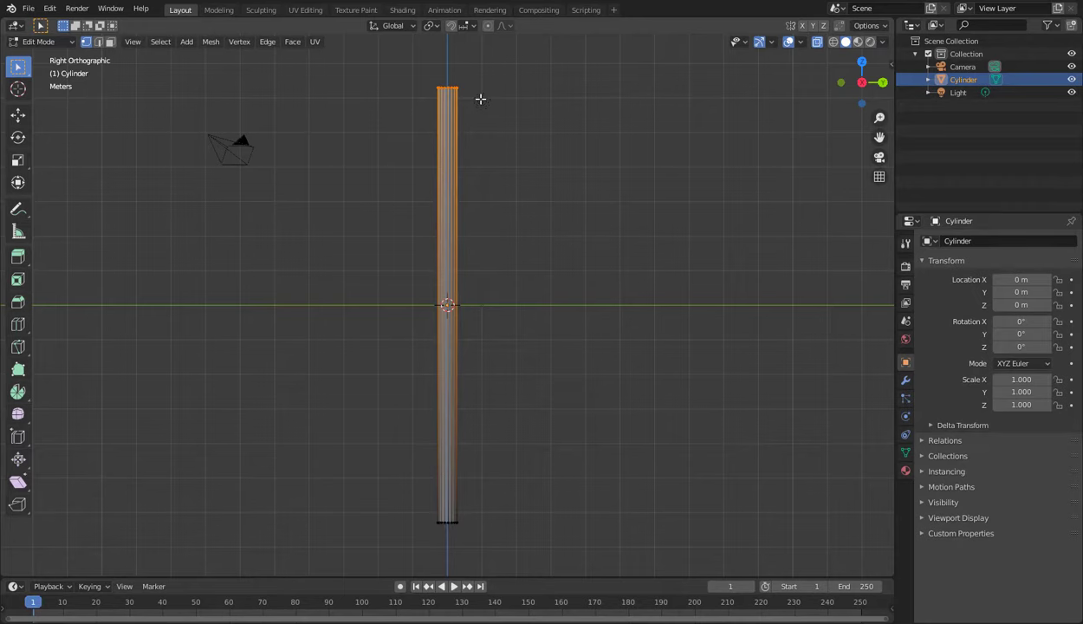
{"action": "middle_click_drag", "start_coordinate": [345, 102], "coordinate": [338, 178], "text": "shift"}
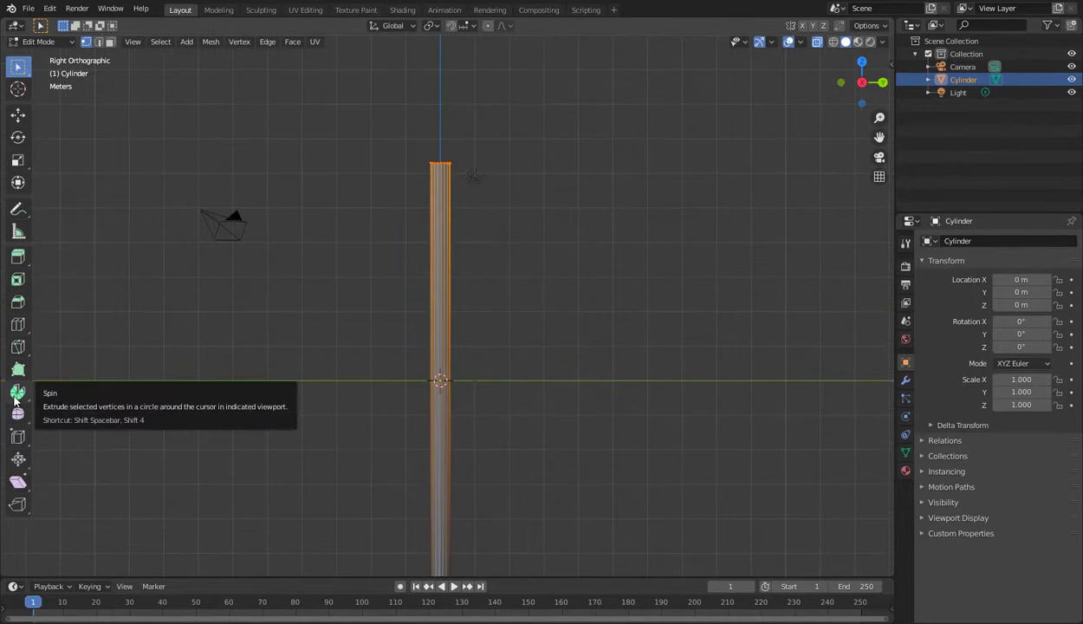
- Spin the top ring 360° in 12 steps around the 3D cursor at the origin
{"action": "left_click", "coordinate": [16, 394]}
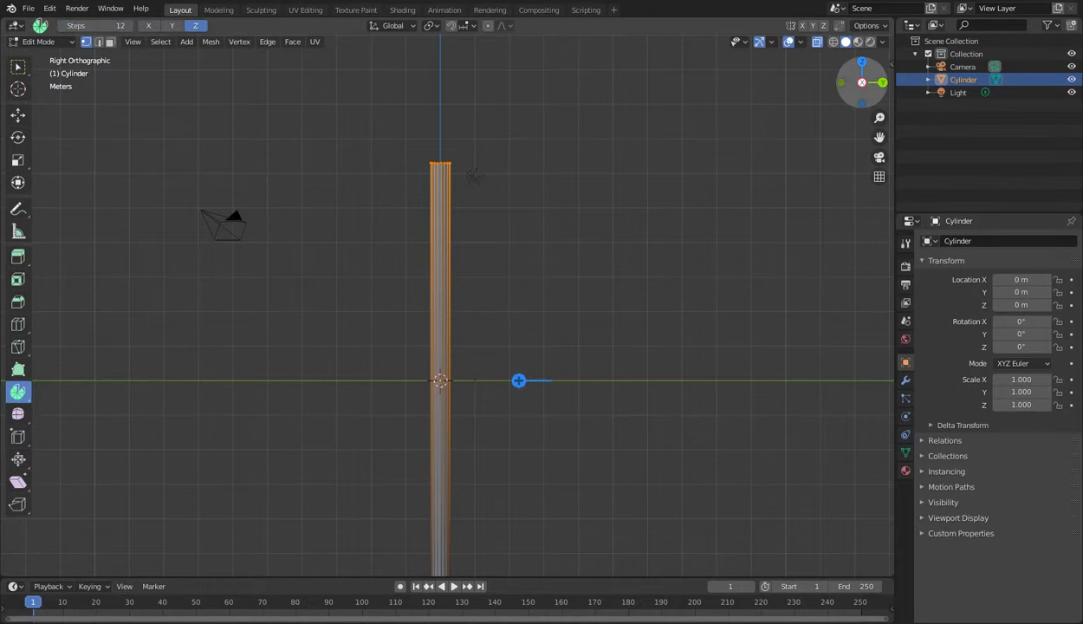
{"action": "left_click_drag", "start_coordinate": [840, 81], "coordinate": [819, 104]}
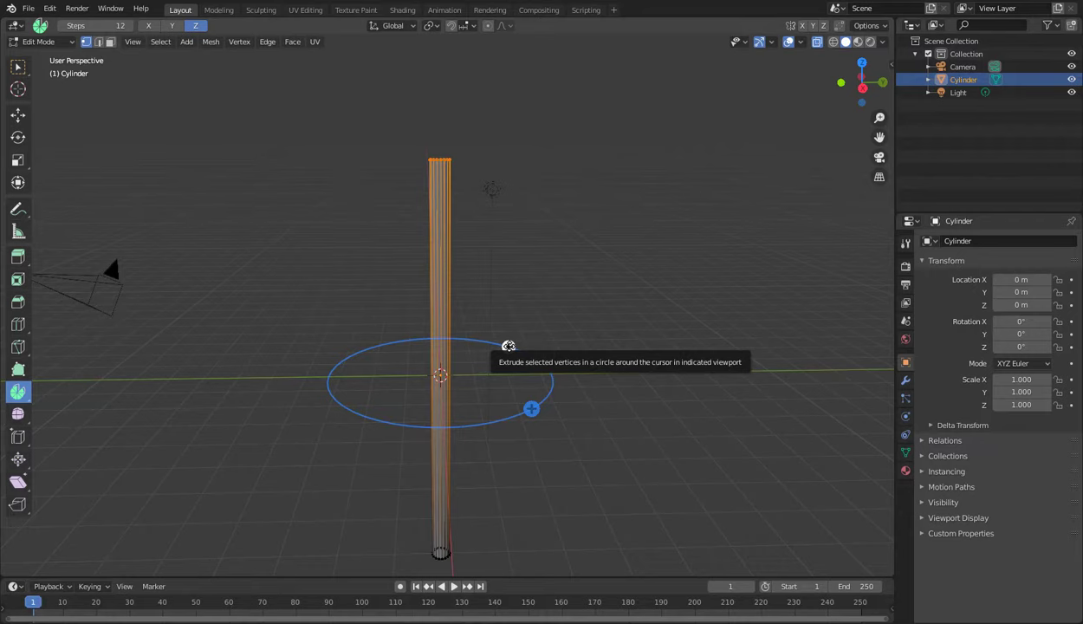
{"action": "left_click", "coordinate": [509, 346]}
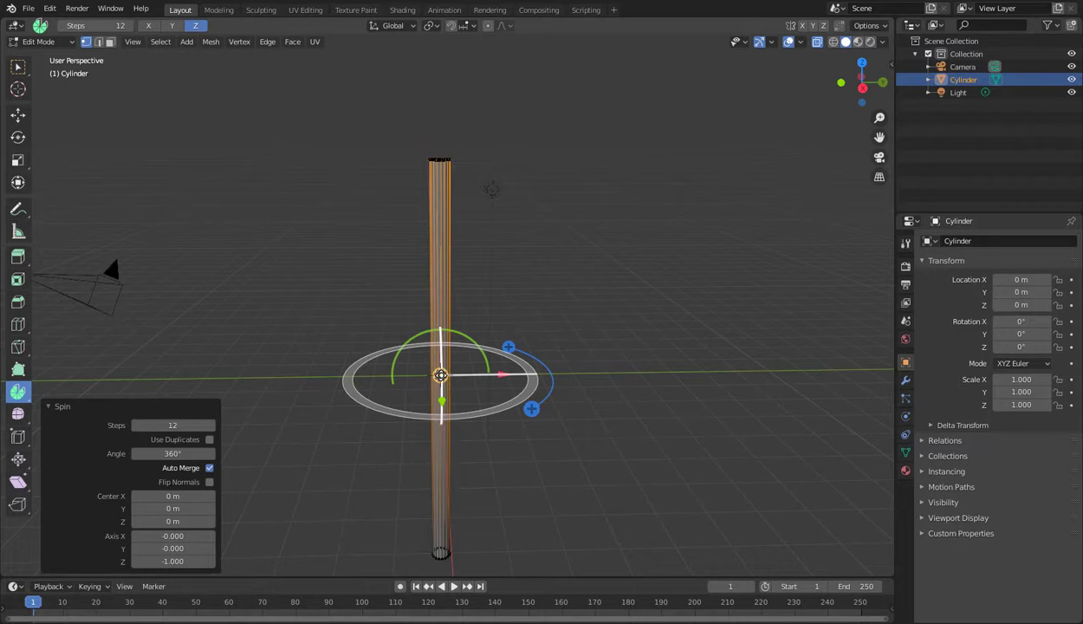
{"action": "key", "text": "KP_3"}
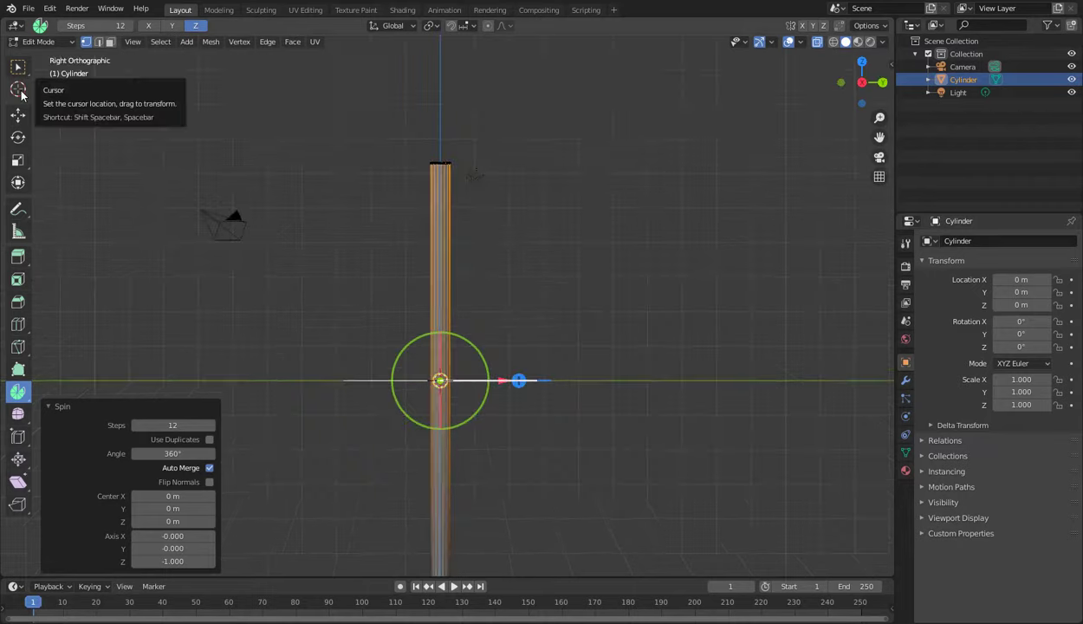
- Move the 3D cursor about 2.56 m along Y beside the pole
{"action": "left_click", "coordinate": [18, 89]}
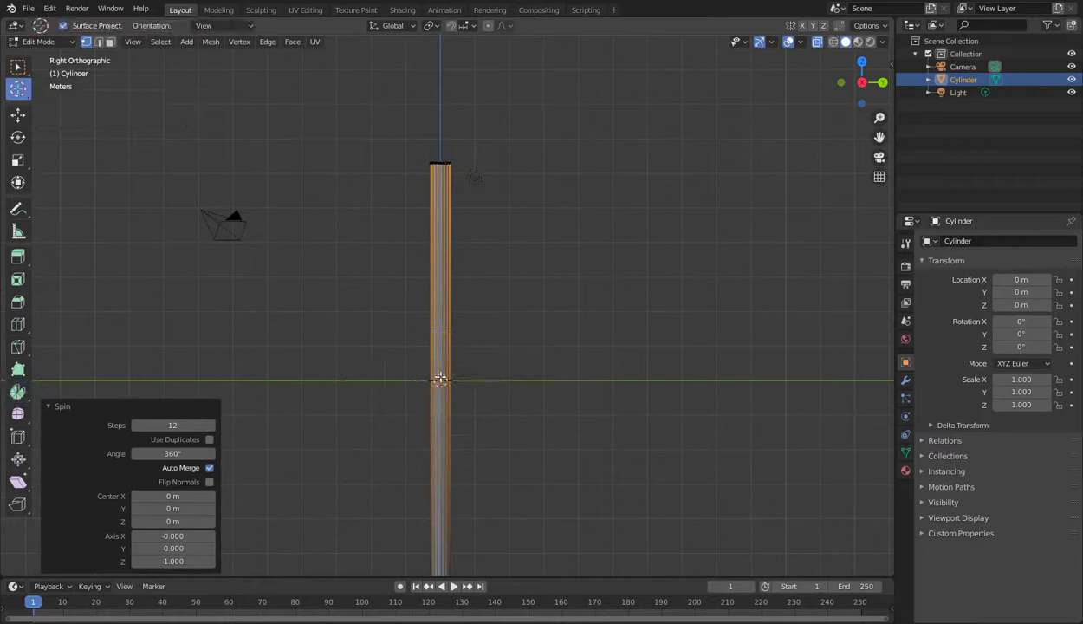
{"action": "left_click_drag", "start_coordinate": [438, 378], "coordinate": [530, 381]}
{"action": "left_click_drag", "start_coordinate": [862, 83], "coordinate": [853, 95]}
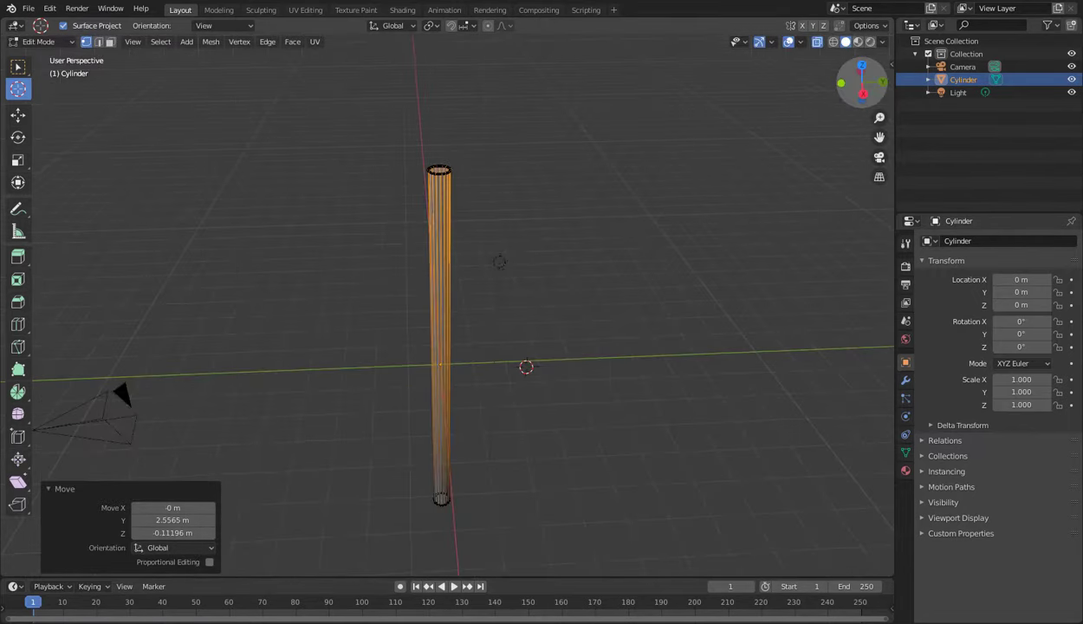
- Spin the top ring 360° in 12 steps around the relocated 3D cursor
{"action": "left_click", "coordinate": [17, 392]}
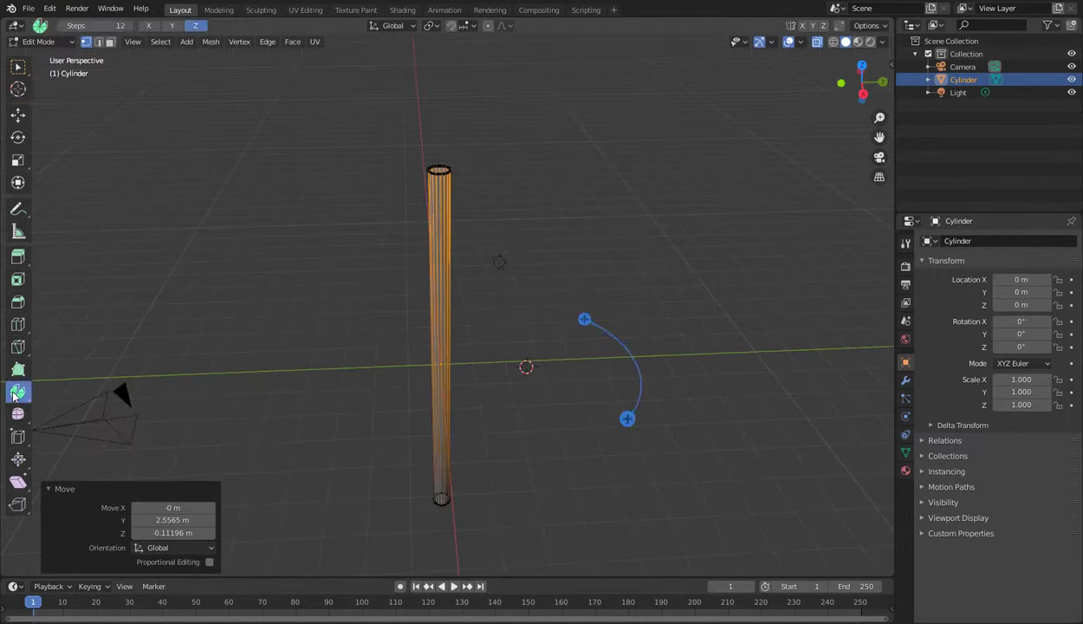
{"action": "left_click", "coordinate": [627, 419]}
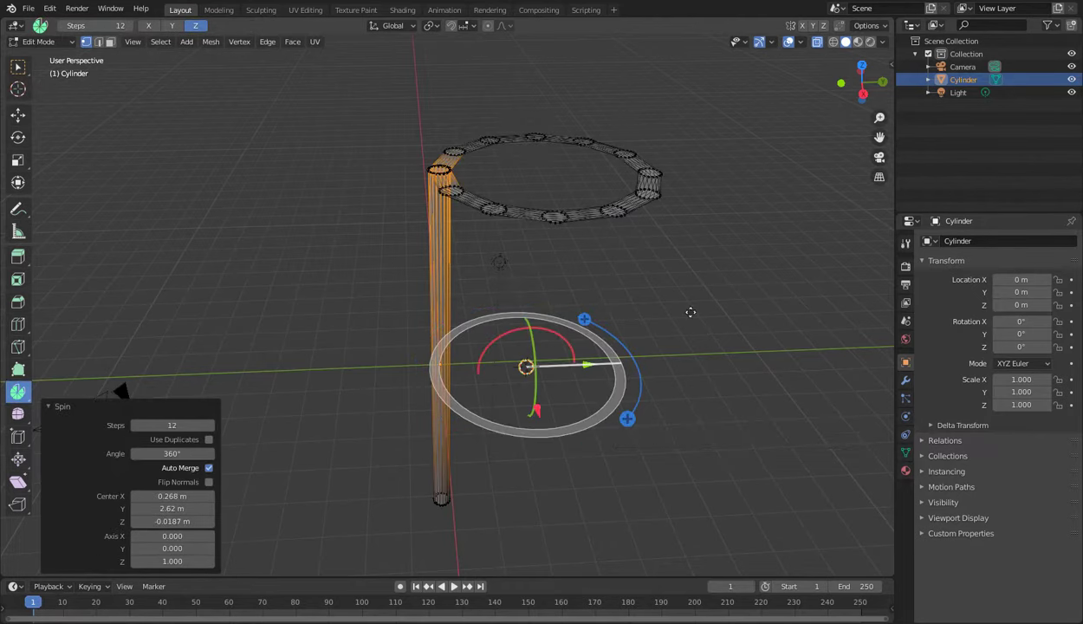
{"action": "mouse_move", "coordinate": [861, 84]}
{"action": "left_mouse_down"}
{"action": "mouse_move", "coordinate": [832, 113]}
{"action": "mouse_move", "coordinate": [861, 87]}
{"action": "mouse_move", "coordinate": [861, 100]}
{"action": "mouse_move", "coordinate": [860, 85]}
{"action": "left_mouse_up"}
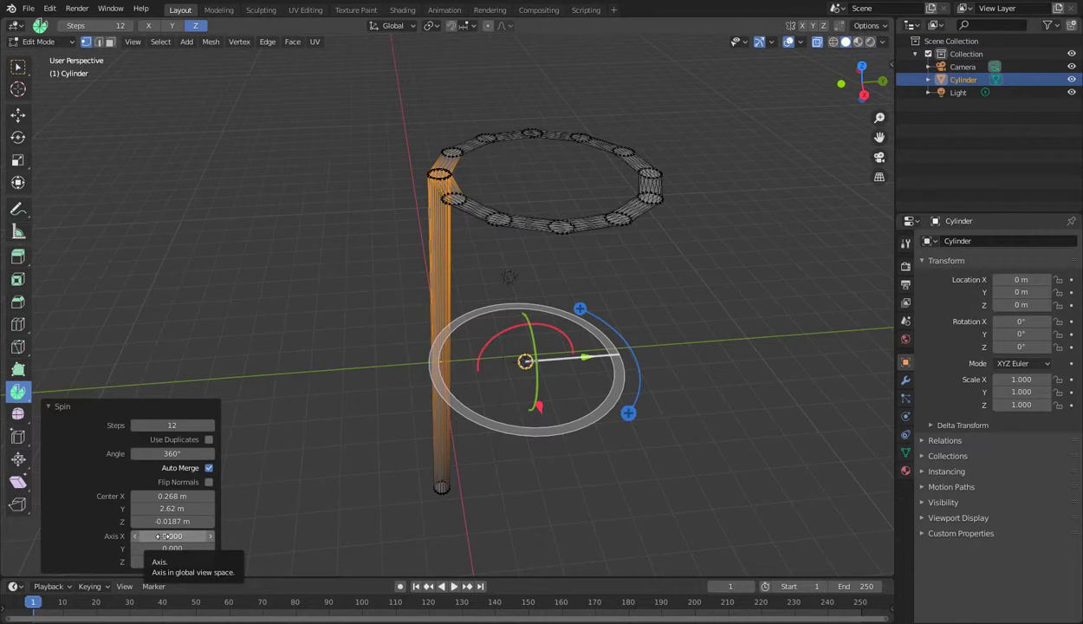
- Set the spin axis to X 1, Y 0, Z 0
{"action": "left_click", "coordinate": [163, 537]}
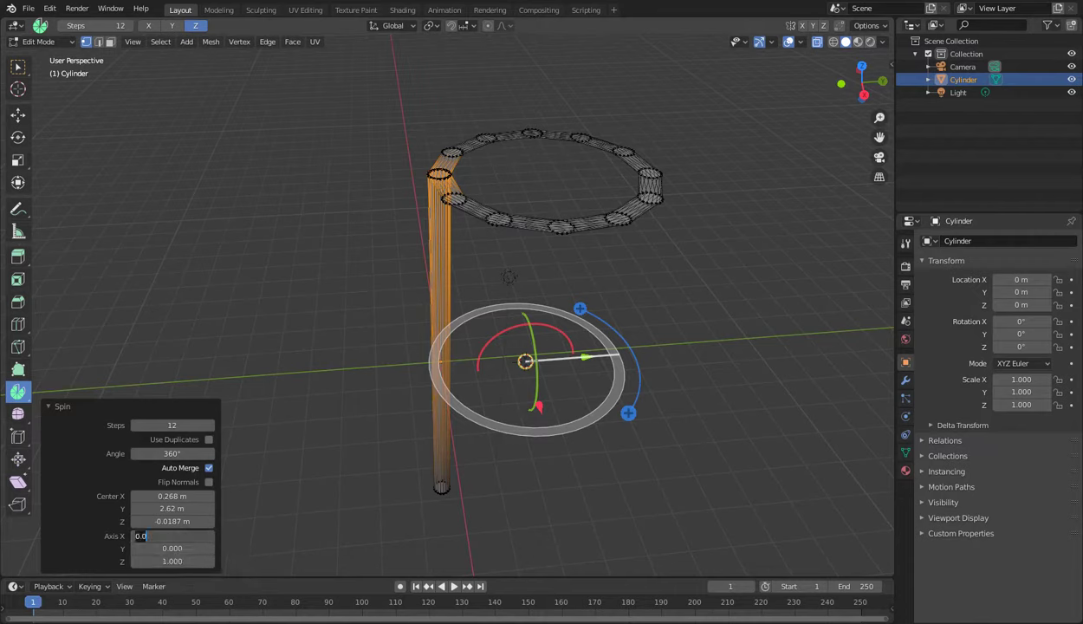
{"action": "key", "text": "BackSpace"}
{"action": "key", "text": "BackSpace"}
{"action": "key", "text": "BackSpace"}
{"action": "type", "text": "1"}
{"action": "key", "text": "Tab"}
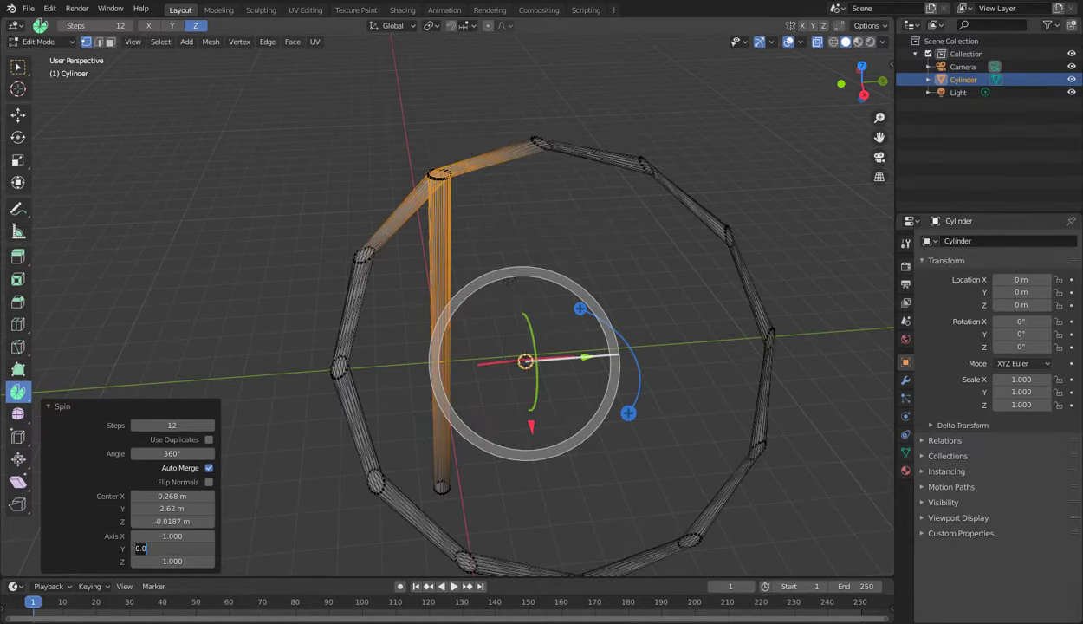
{"action": "key", "text": "Tab"}
{"action": "type", "text": "0"}
{"action": "type", "text": ".0"}
{"action": "key", "text": "Return"}
- Raise the spin centre to Z 5.86 m and set the spin steps to 24
{"action": "middle_click_drag", "start_coordinate": [485, 408], "coordinate": [512, 430]}
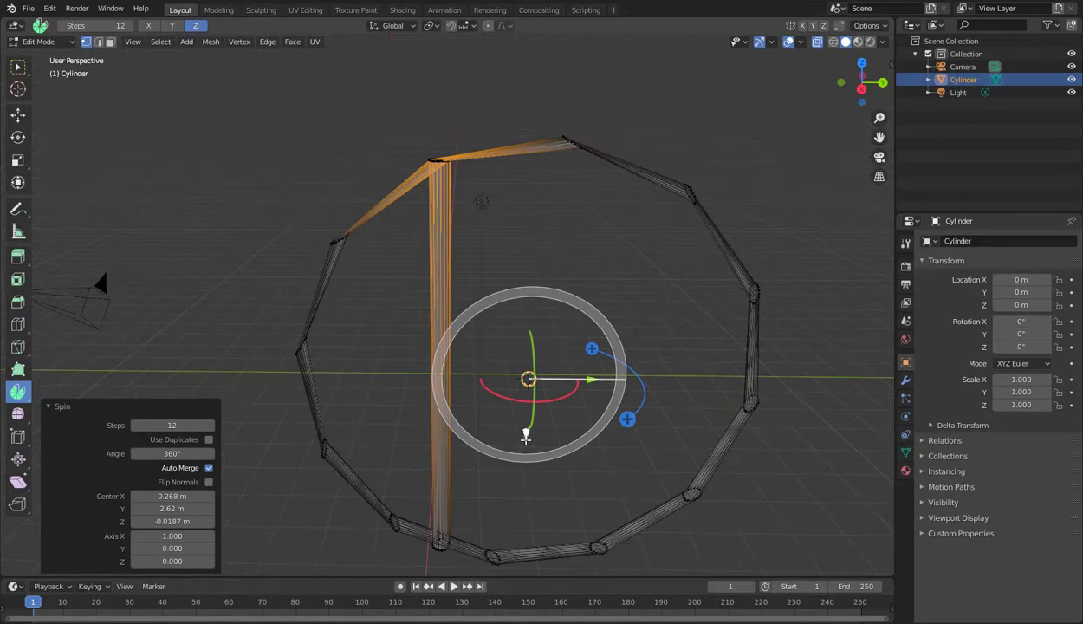
{"action": "mouse_move", "coordinate": [511, 430]}
{"action": "left_mouse_down"}
{"action": "mouse_move", "coordinate": [526, 425]}
{"action": "mouse_move", "coordinate": [534, 241]}
{"action": "left_mouse_up"}
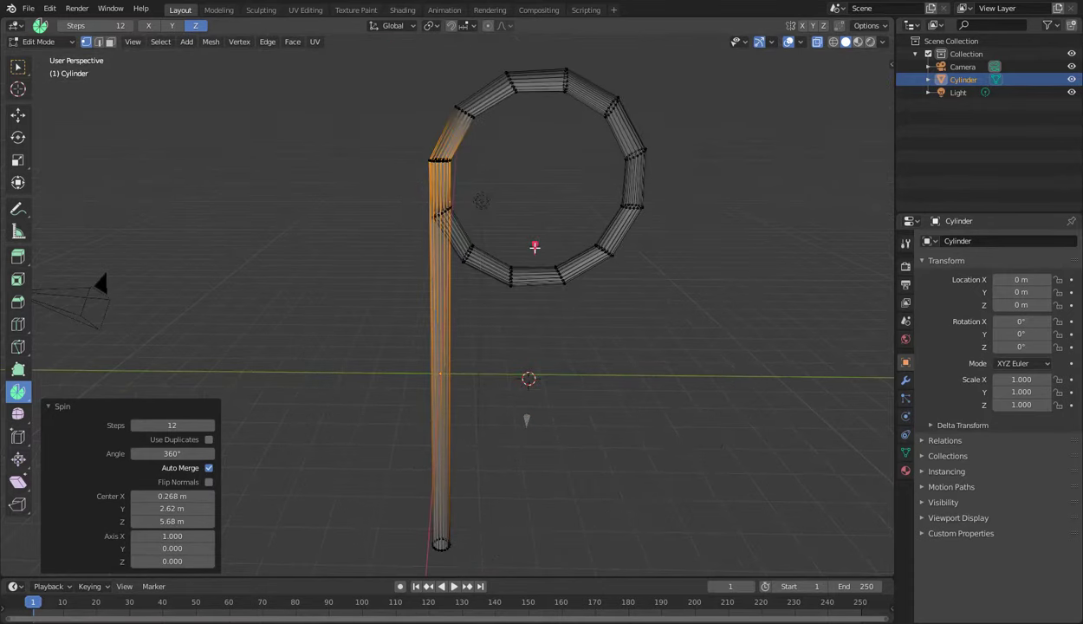
{"action": "middle_click_drag", "start_coordinate": [533, 241], "coordinate": [572, 252]}
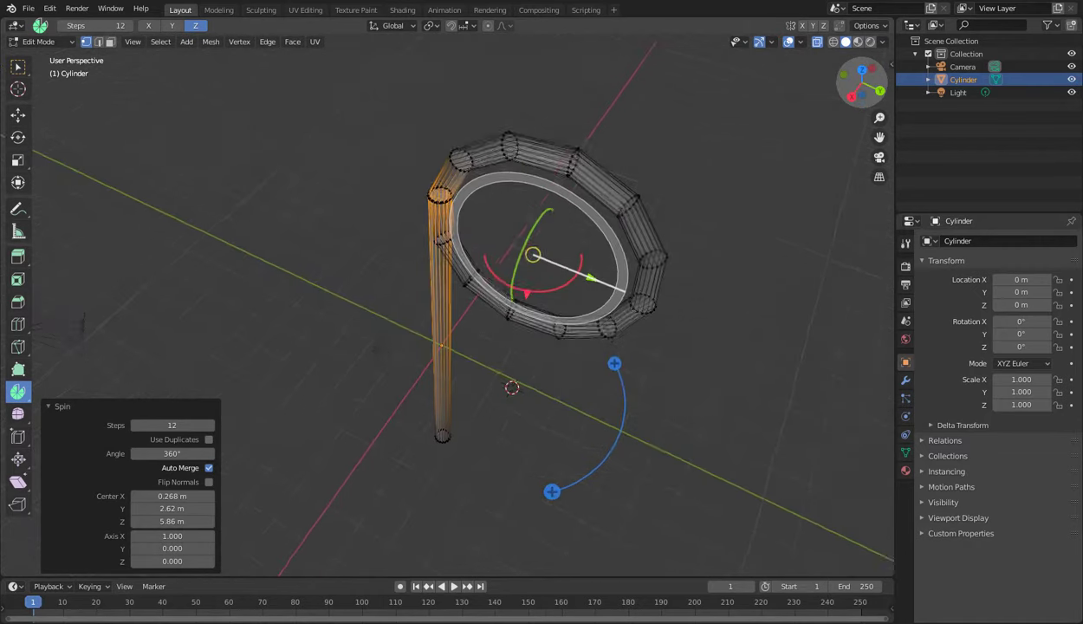
{"action": "middle_click_drag", "start_coordinate": [572, 251], "coordinate": [713, 144]}
{"action": "left_click", "coordinate": [172, 425]}
{"action": "type", "text": "24"}
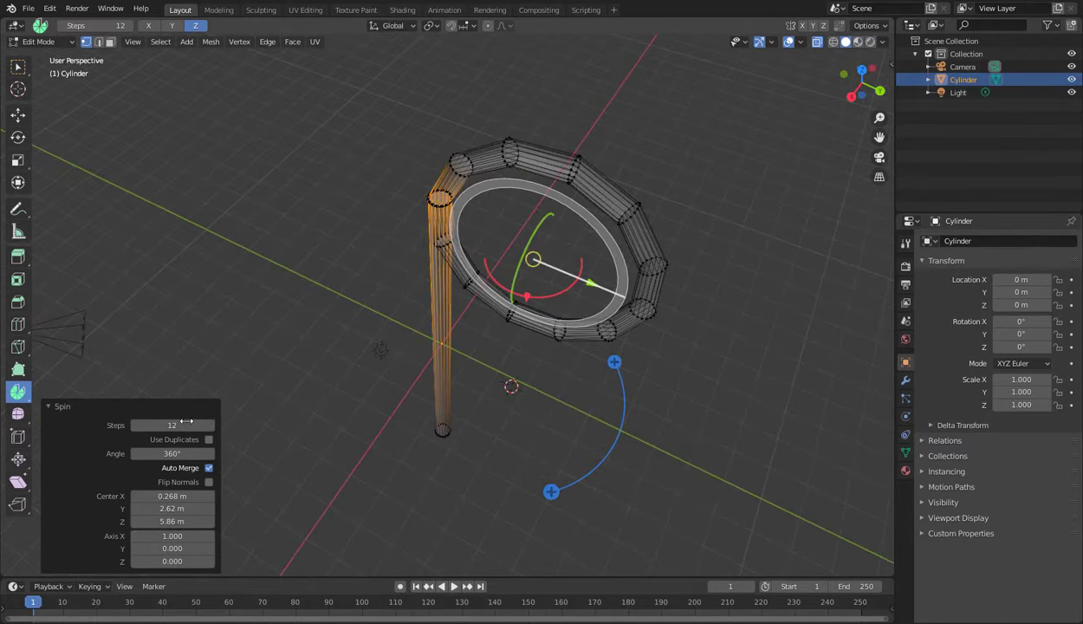
{"action": "key", "text": "Return"}
- Increase spin steps to 29 and reduce the spin angle to about 323°
{"action": "left_click_drag", "start_coordinate": [172, 424], "coordinate": [195, 425]}
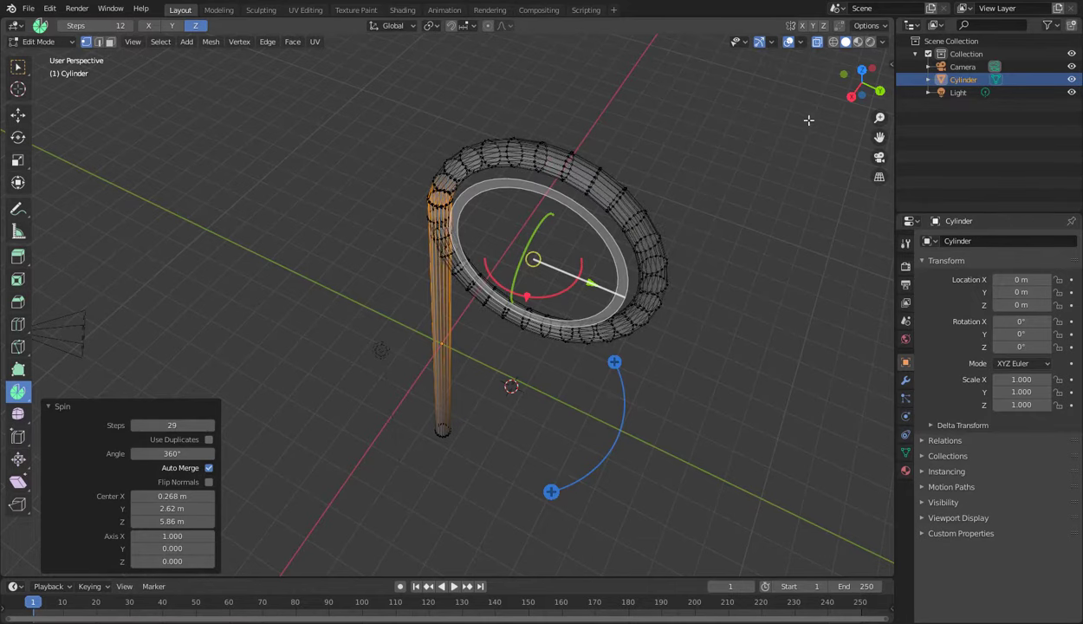
{"action": "left_click_drag", "start_coordinate": [864, 87], "coordinate": [873, 86]}
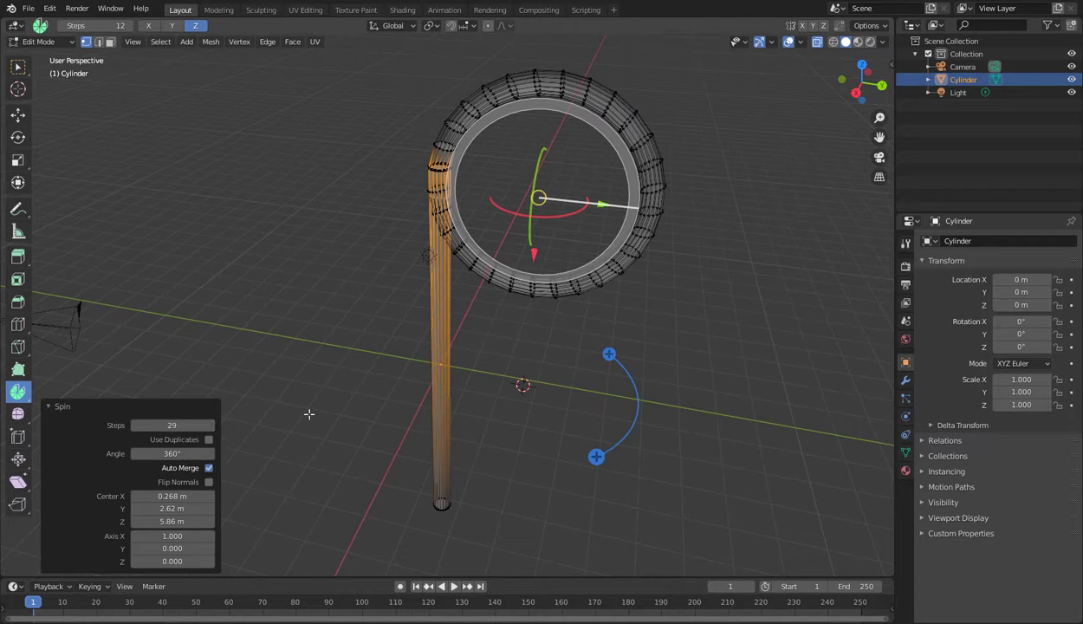
{"action": "left_click_drag", "start_coordinate": [173, 453], "coordinate": [160, 453]}
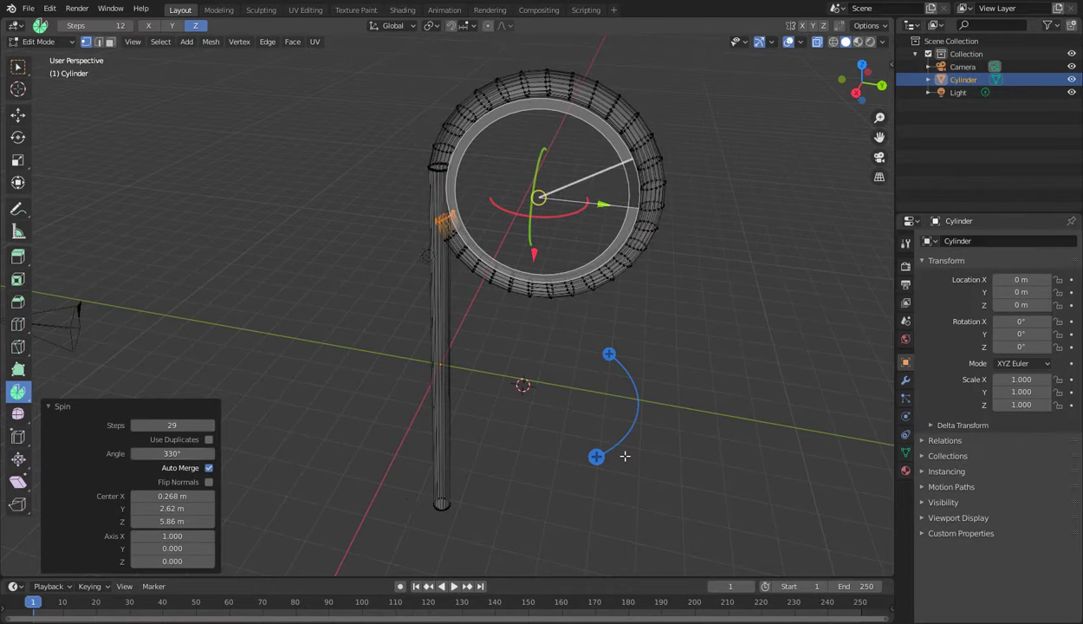
{"action": "left_click_drag", "start_coordinate": [184, 454], "coordinate": [174, 453]}
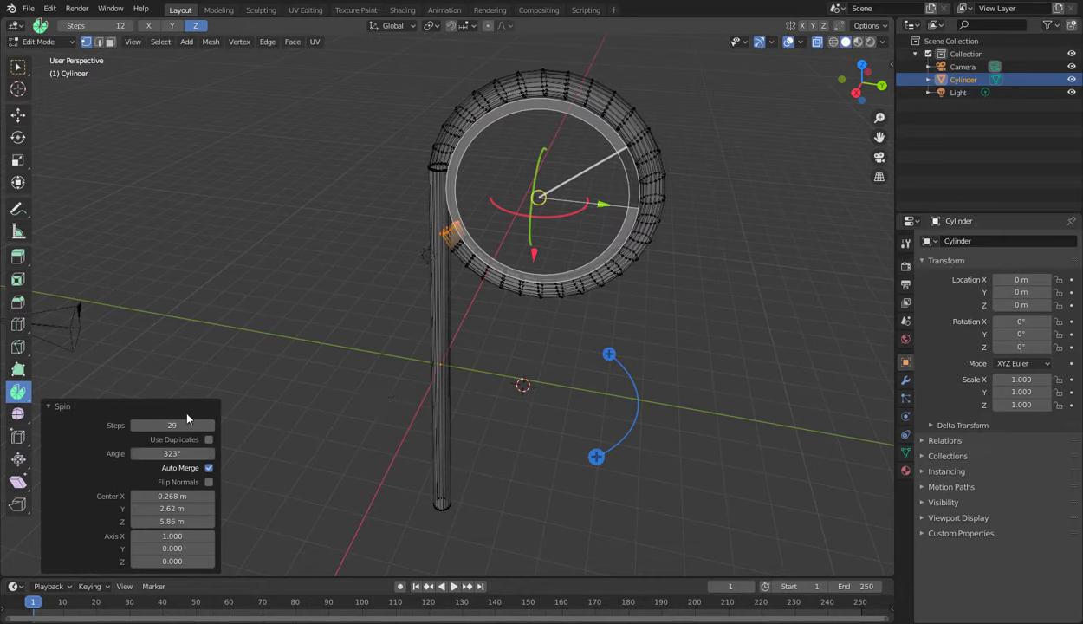
{"action": "left_click", "coordinate": [171, 453]}
- Set the spin angle to exactly 180° and zoom in on the arc in Right Orthographic view
{"action": "type", "text": "180"}
{"action": "key", "text": "Return"}
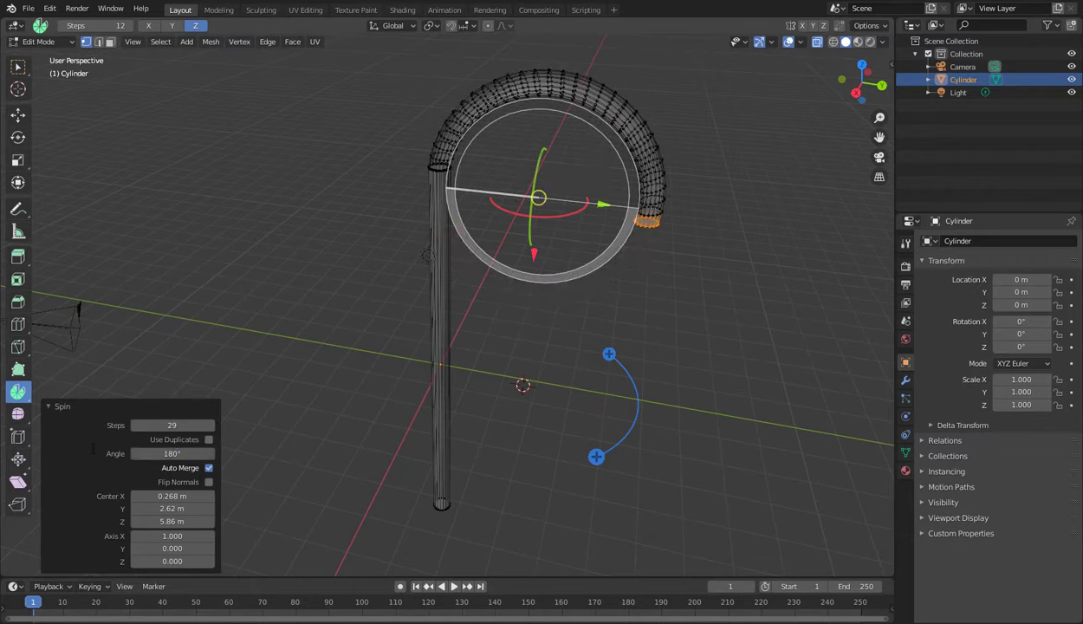
{"action": "middle_click_drag", "start_coordinate": [650, 273], "coordinate": [645, 242]}
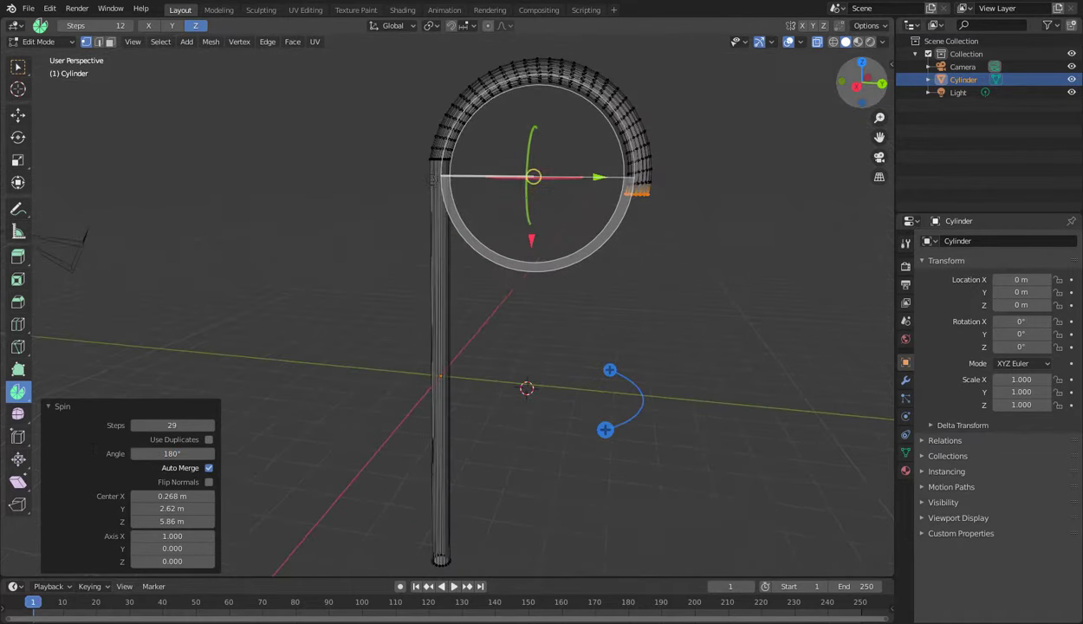
{"action": "left_click", "coordinate": [855, 86]}
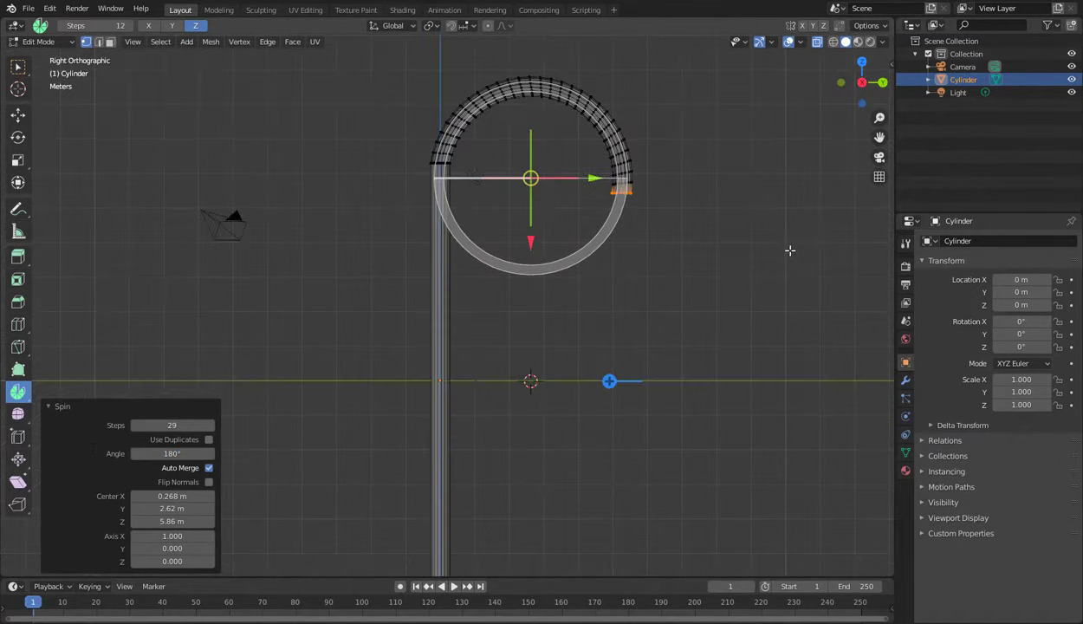
{"action": "scroll", "coordinate": [790, 251], "scroll_direction": "up", "scroll_amount": 1}
{"action": "scroll", "coordinate": [784, 246], "scroll_direction": "up", "scroll_amount": 1}
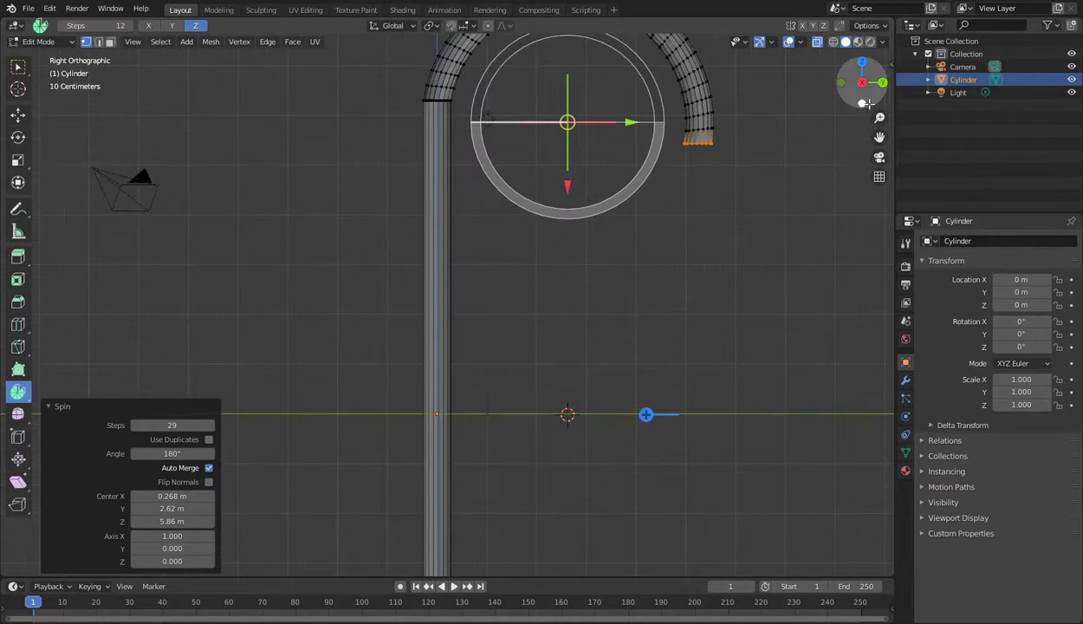
{"action": "scroll", "coordinate": [829, 183], "scroll_direction": "up", "scroll_amount": 4, "text": "shift"}
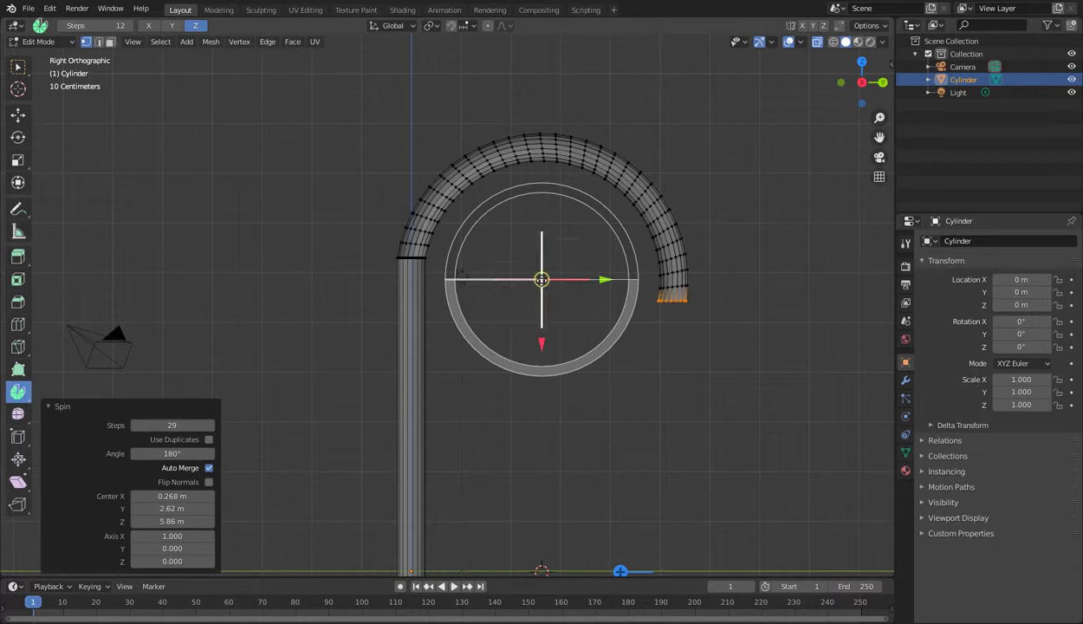
- Shift the spin centre to Y 2.22 m, Z 6.32 m so the hook meets the pole's top
{"action": "left_click_drag", "start_coordinate": [540, 279], "coordinate": [621, 280]}
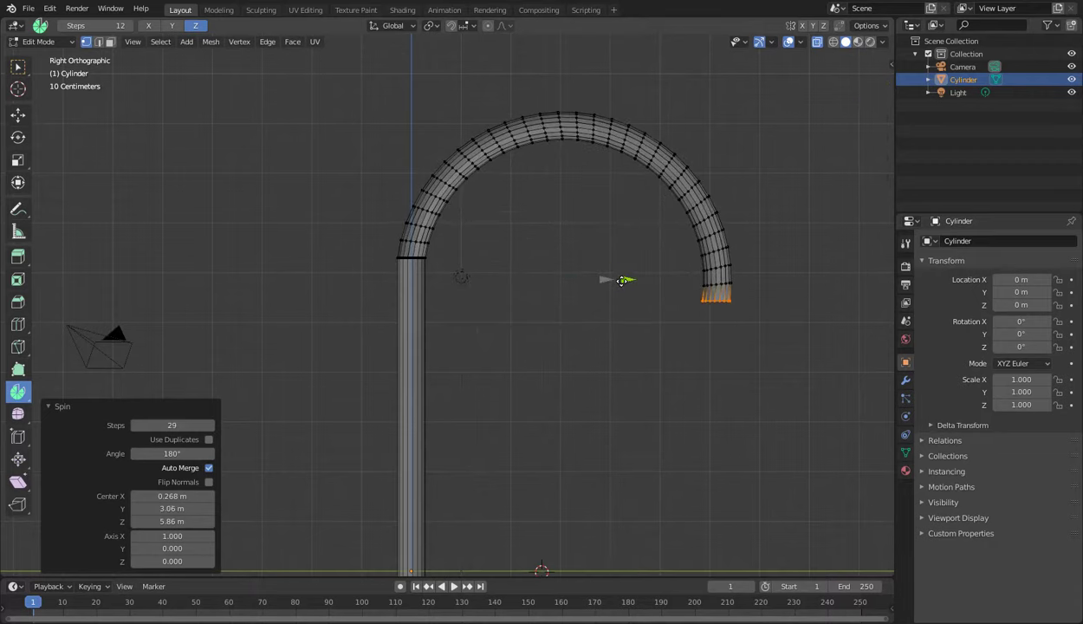
{"action": "left_click_drag", "start_coordinate": [563, 345], "coordinate": [563, 327]}
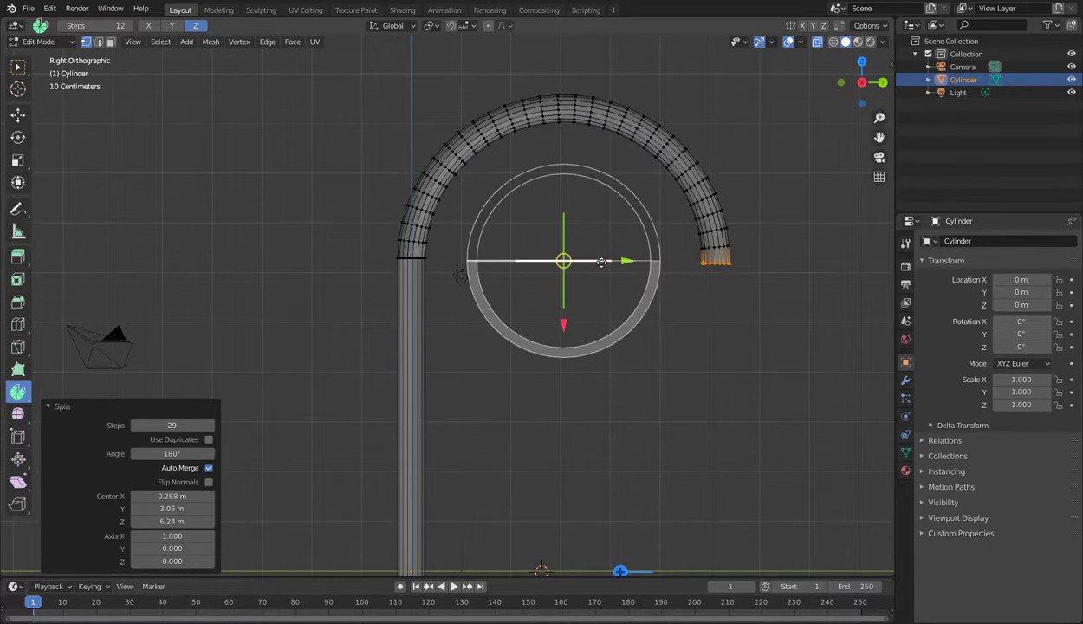
{"action": "left_click_drag", "start_coordinate": [627, 259], "coordinate": [654, 259]}
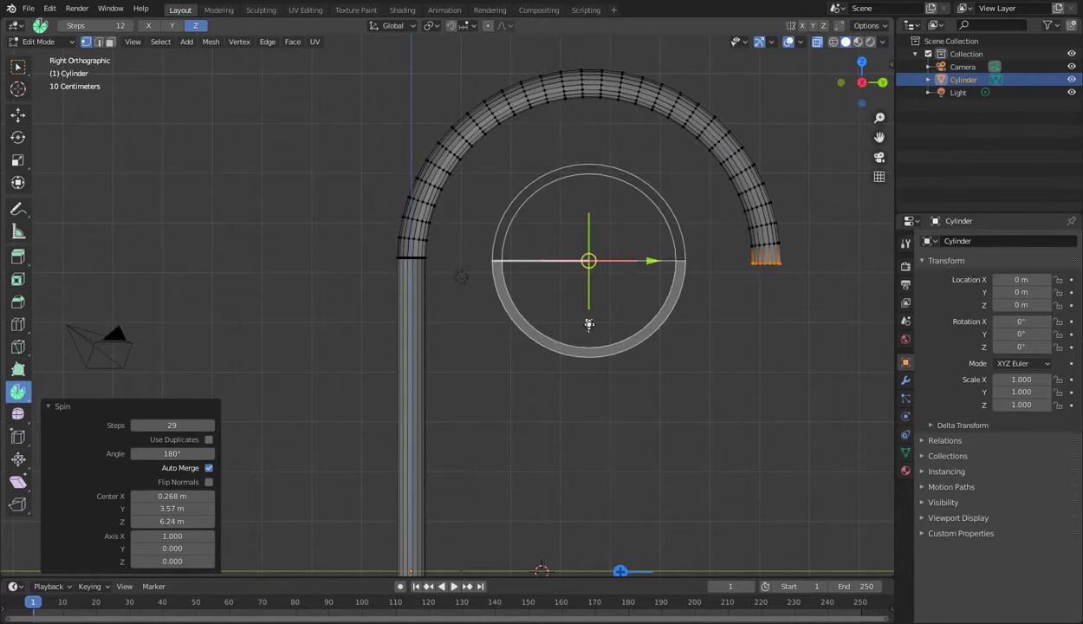
{"action": "left_click_drag", "start_coordinate": [588, 321], "coordinate": [588, 319]}
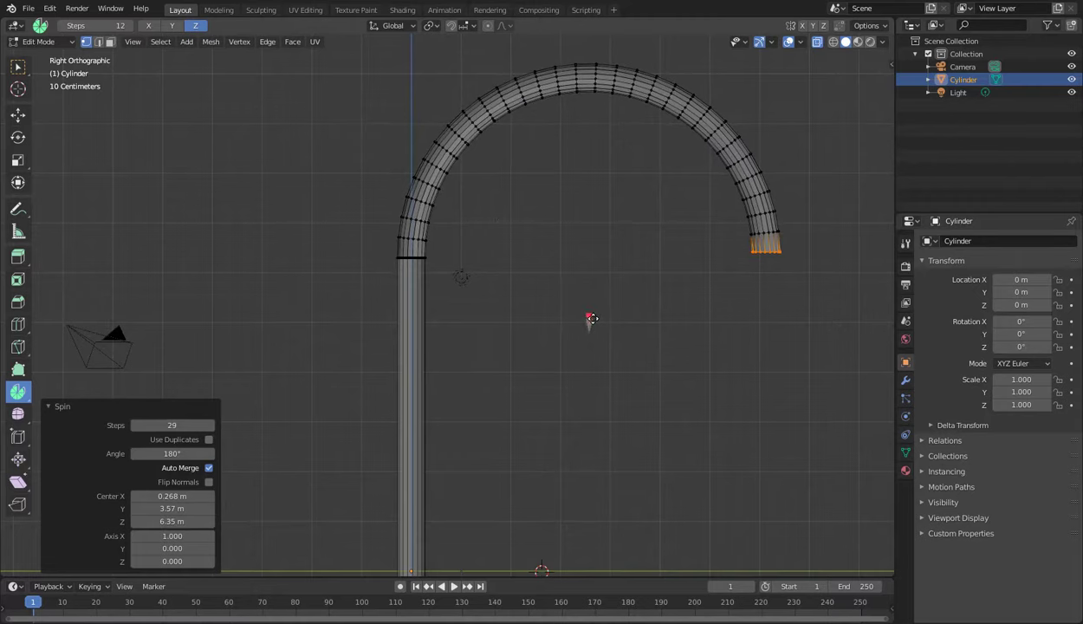
{"action": "left_click_drag", "start_coordinate": [652, 257], "coordinate": [584, 265]}
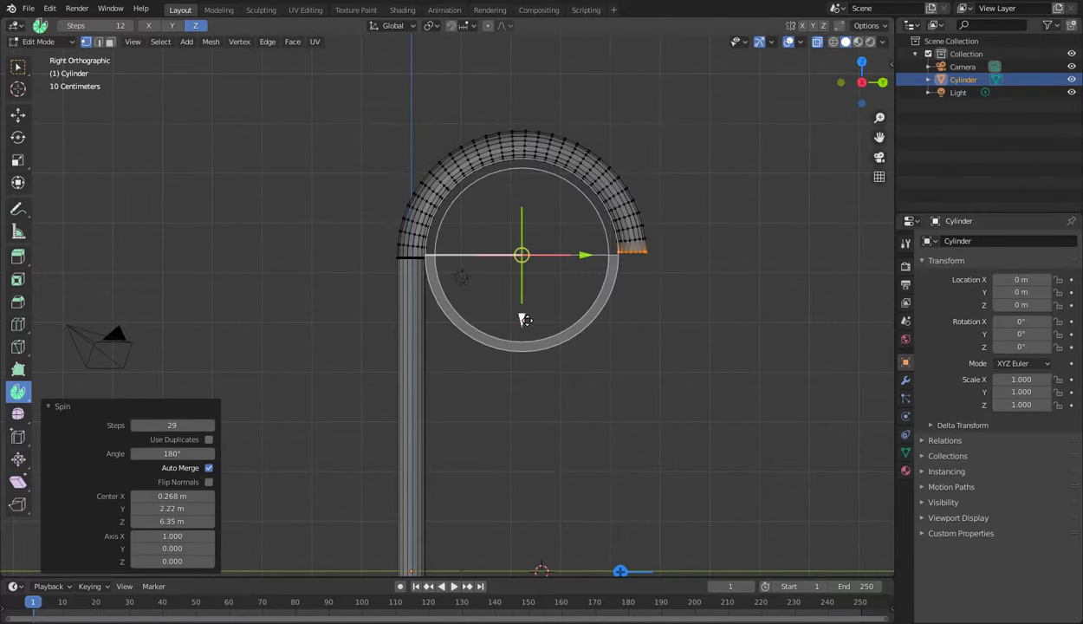
{"action": "left_click_drag", "start_coordinate": [522, 316], "coordinate": [524, 323]}
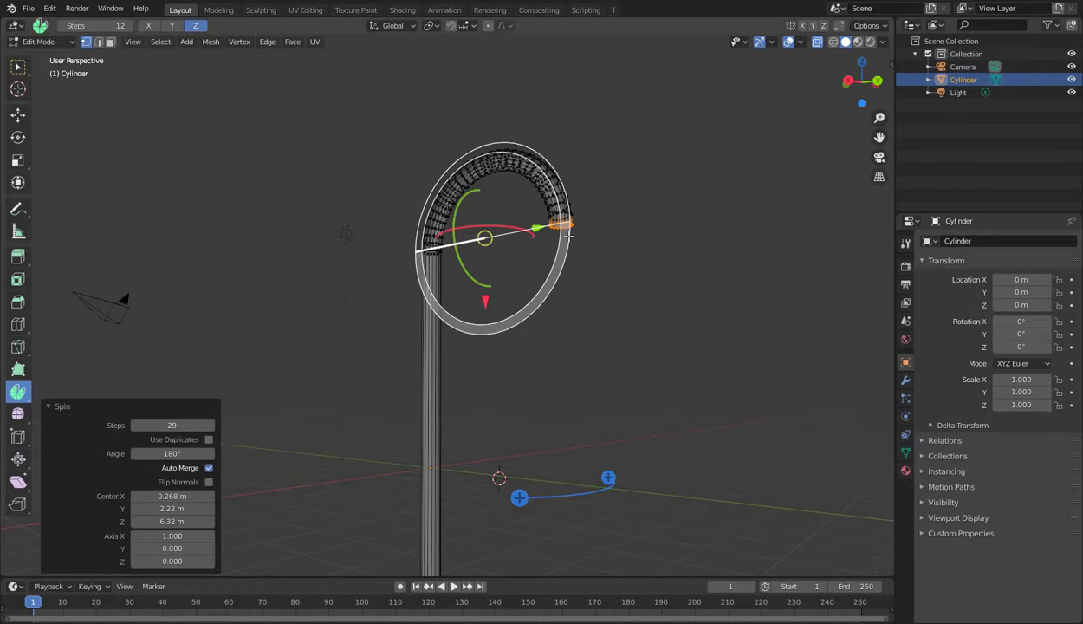
- Extrude the arc's end face about 3.55 m straight down along local Z, then view it from the right side
{"action": "key", "text": "e"}
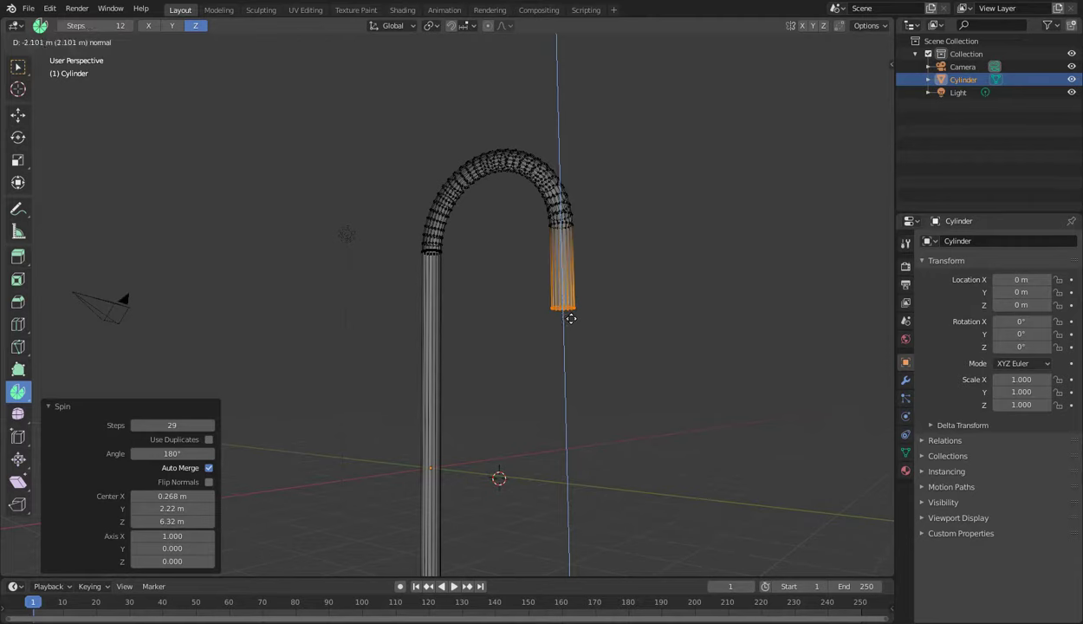
{"action": "key", "text": "z"}
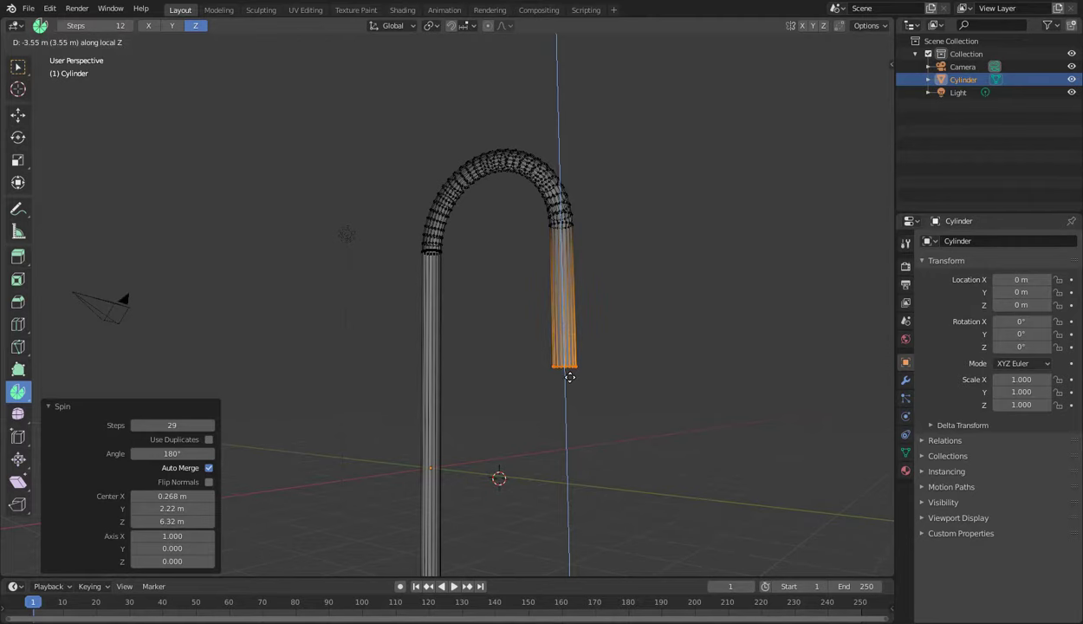
{"action": "left_click", "coordinate": [569, 377]}
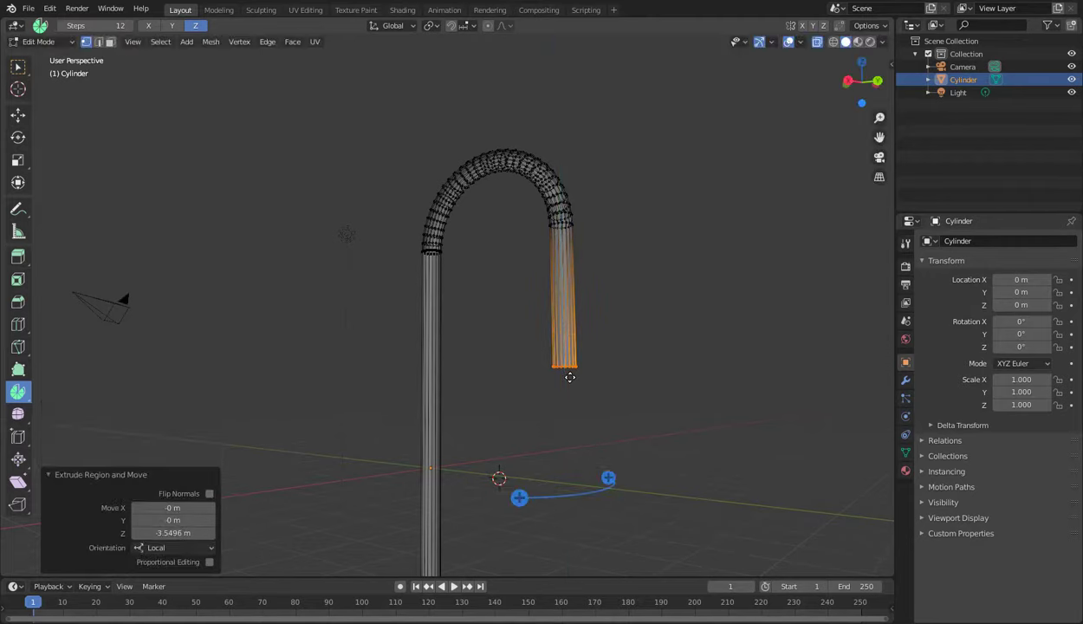
{"action": "left_click_drag", "start_coordinate": [854, 91], "coordinate": [858, 86]}
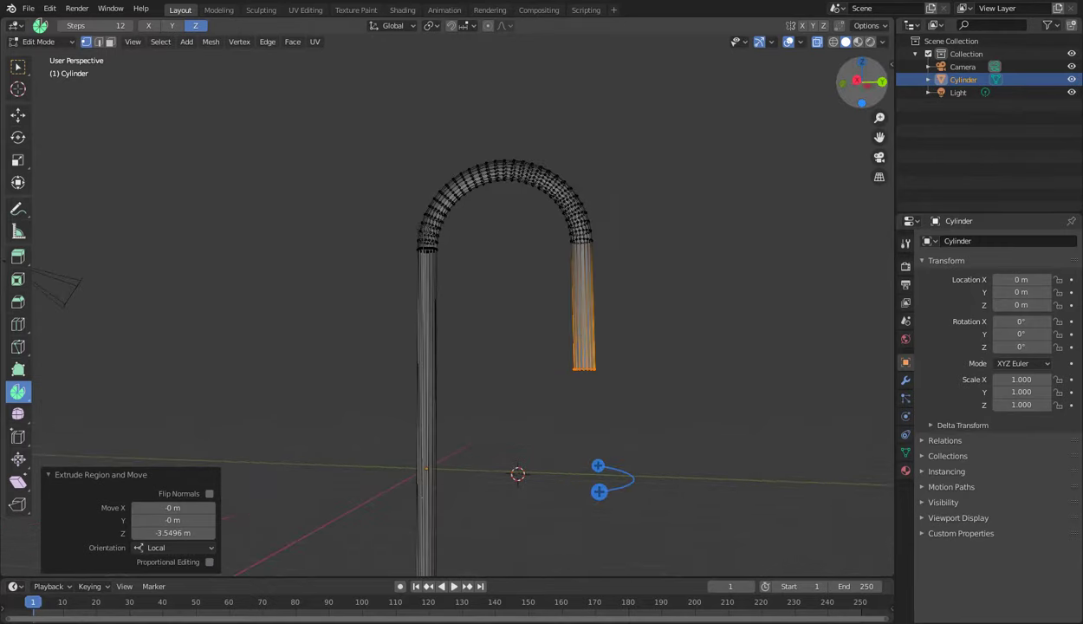
{"action": "scroll", "coordinate": [734, 240], "scroll_direction": "down", "scroll_amount": 2}
{"action": "scroll", "coordinate": [735, 240], "scroll_direction": "down", "scroll_amount": 2}
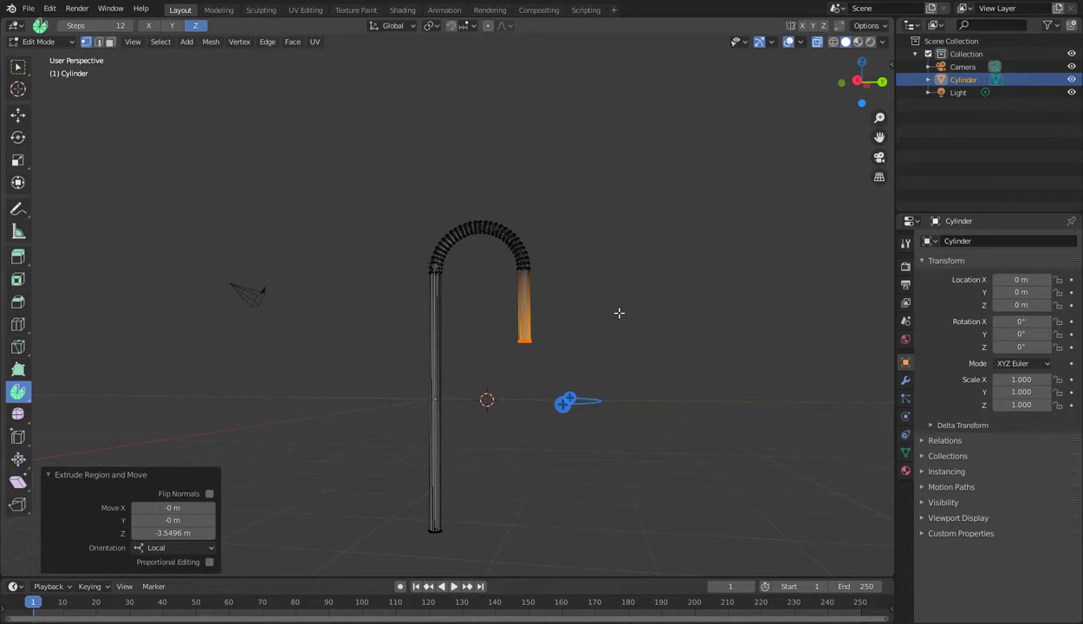
{"action": "key", "text": "KP_3"}
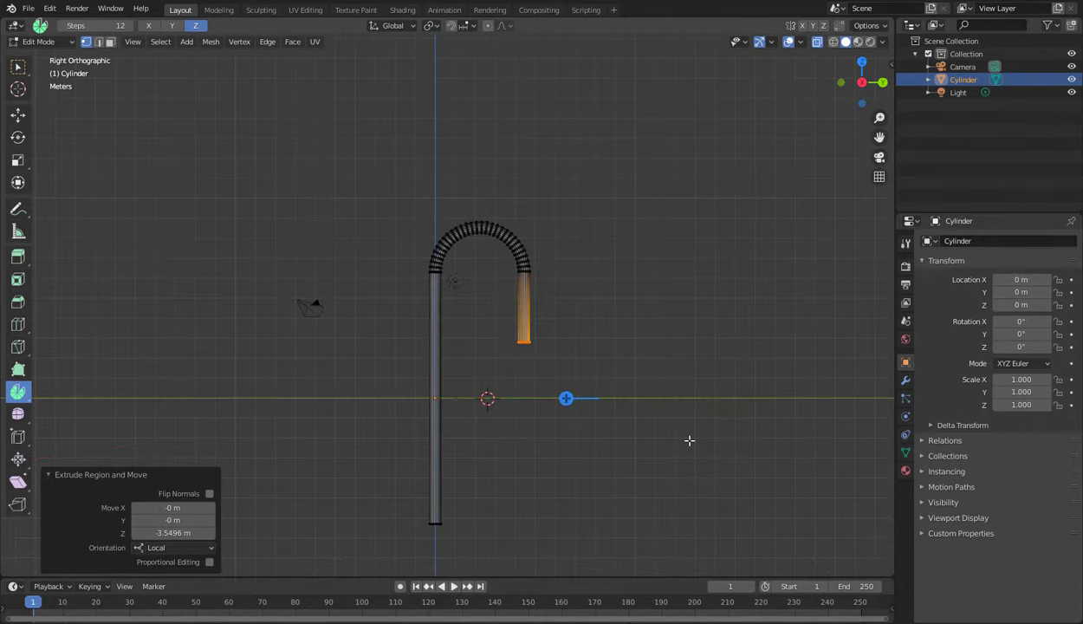
{"action": "scroll", "coordinate": [689, 440], "scroll_direction": "up", "scroll_amount": 1}
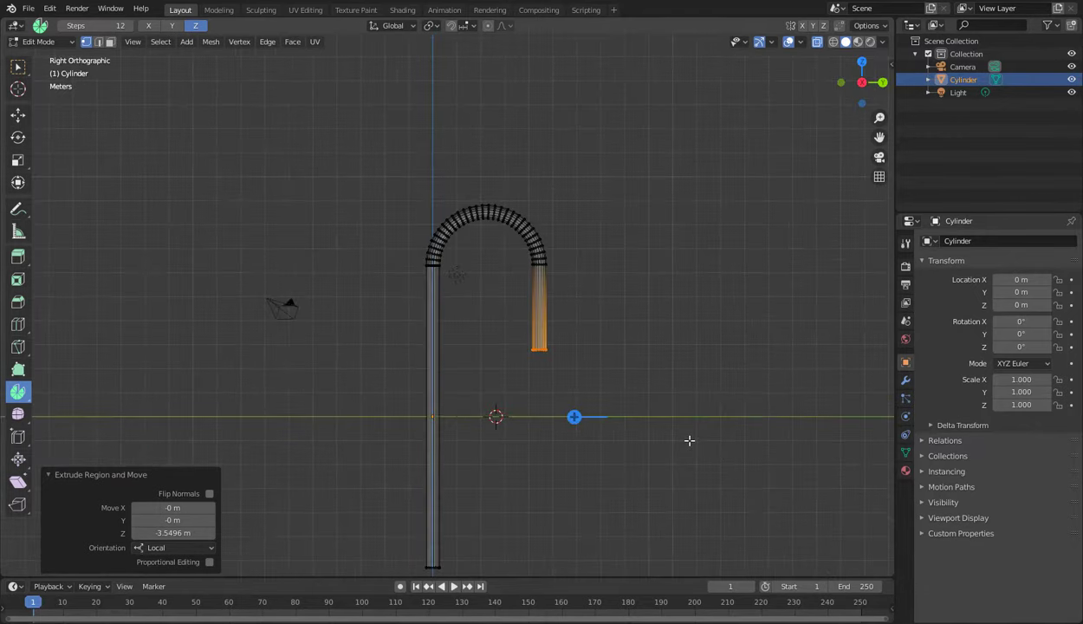
{"action": "left_click_drag", "start_coordinate": [878, 137], "coordinate": [875, 103]}
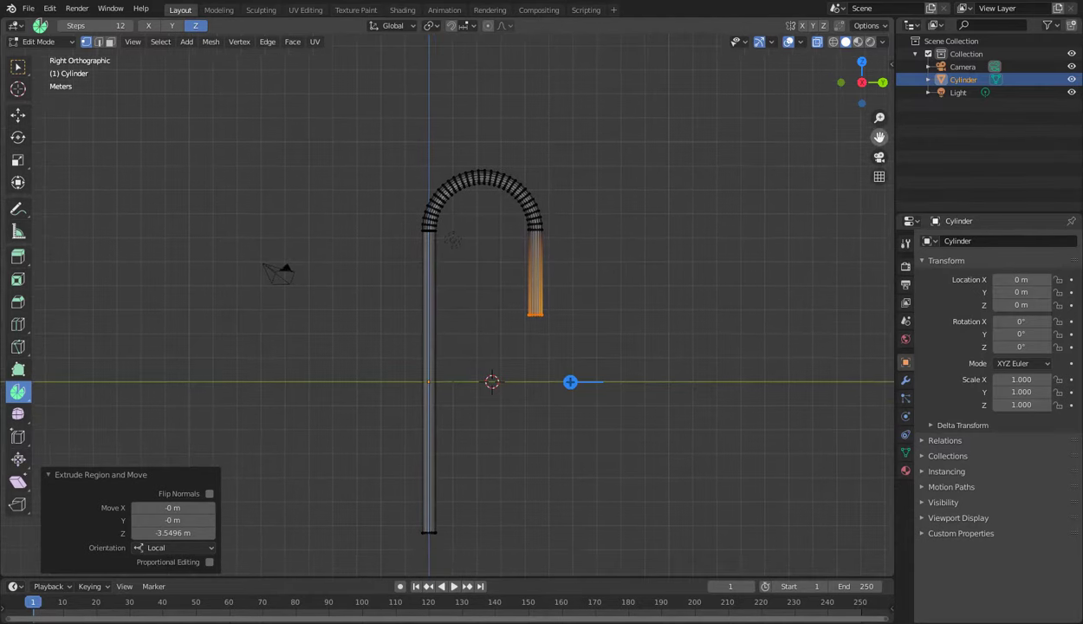
- Reverse the spin with Axis X -1, set Angle to 283°, and move the centre to Y 7.24 m
{"action": "scroll", "coordinate": [822, 207], "scroll_direction": "up", "scroll_amount": 1}
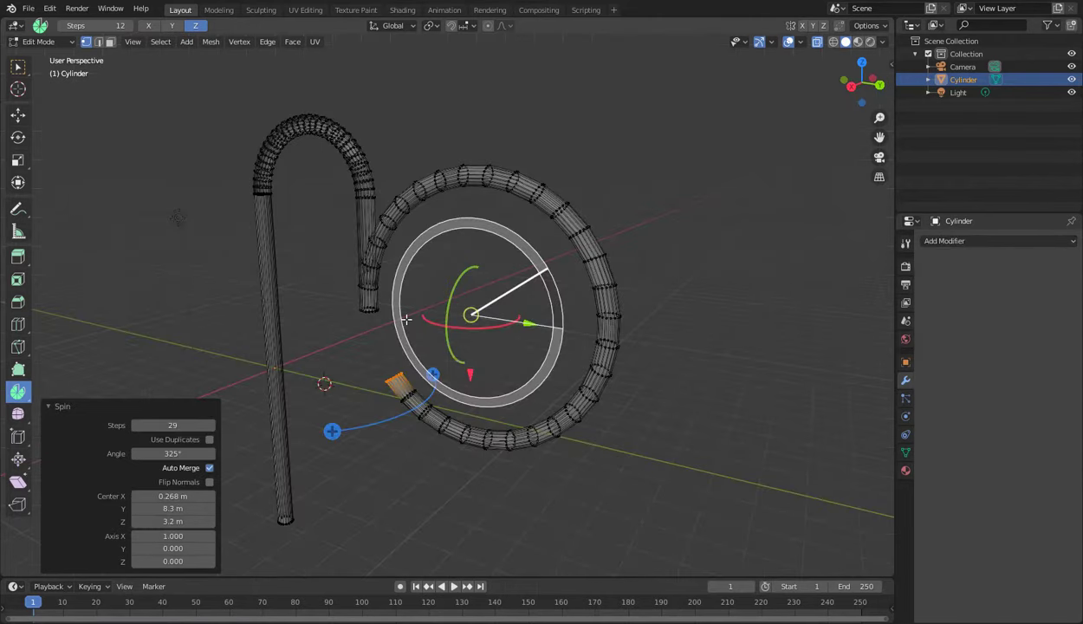
{"action": "middle_click_drag", "start_coordinate": [624, 179], "coordinate": [382, 303]}
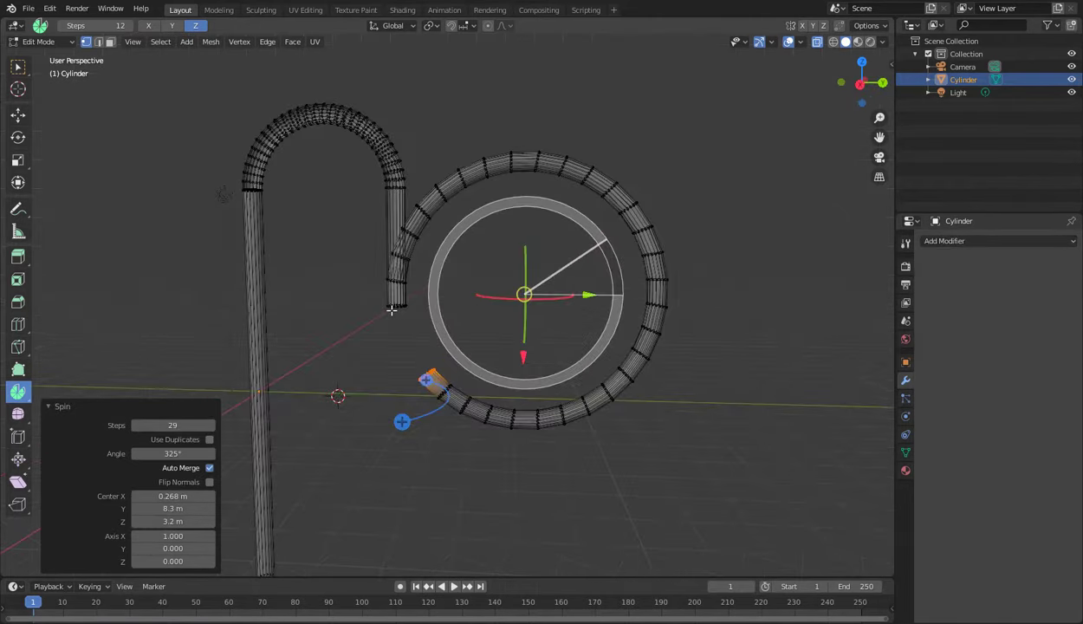
{"action": "left_click", "coordinate": [171, 536]}
{"action": "type", "text": "-"}
{"action": "key", "text": "Return"}
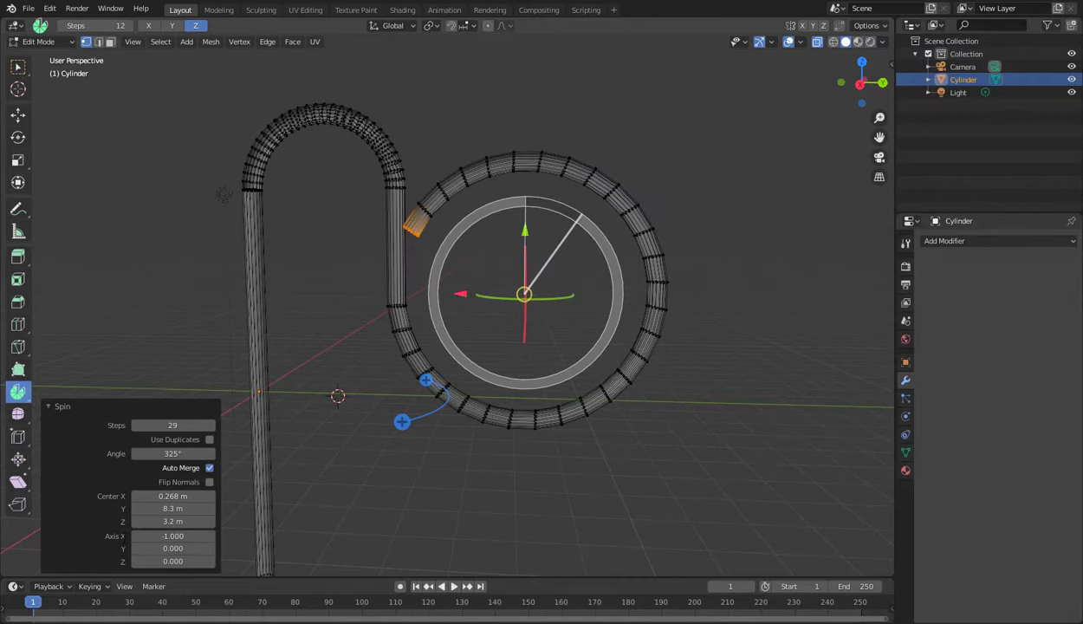
{"action": "left_click_drag", "start_coordinate": [879, 137], "coordinate": [879, 139]}
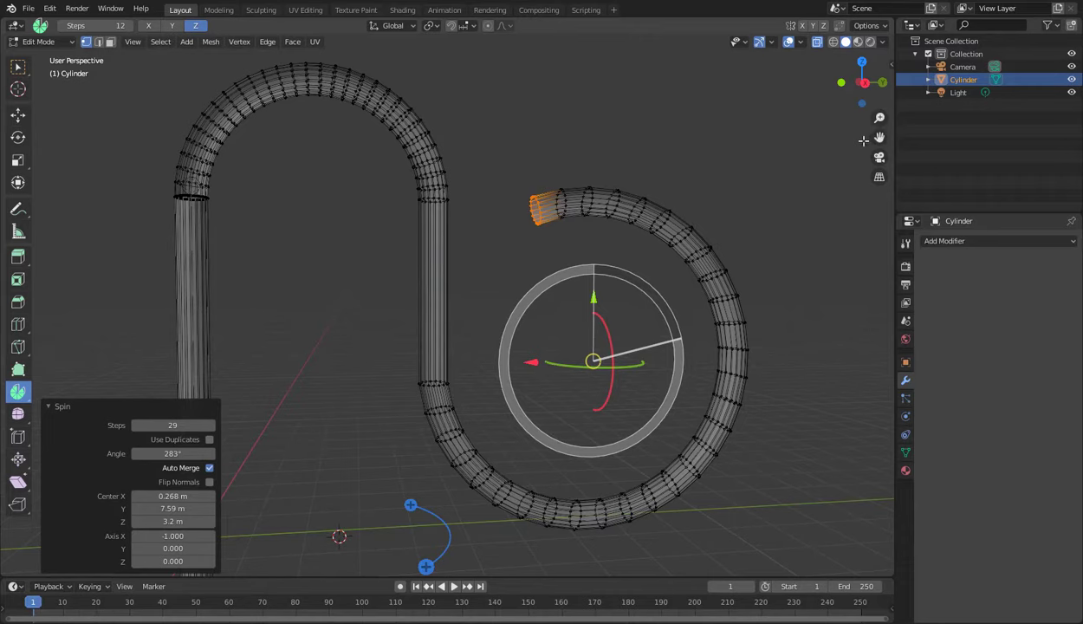
{"action": "left_click_drag", "start_coordinate": [531, 362], "coordinate": [515, 362]}
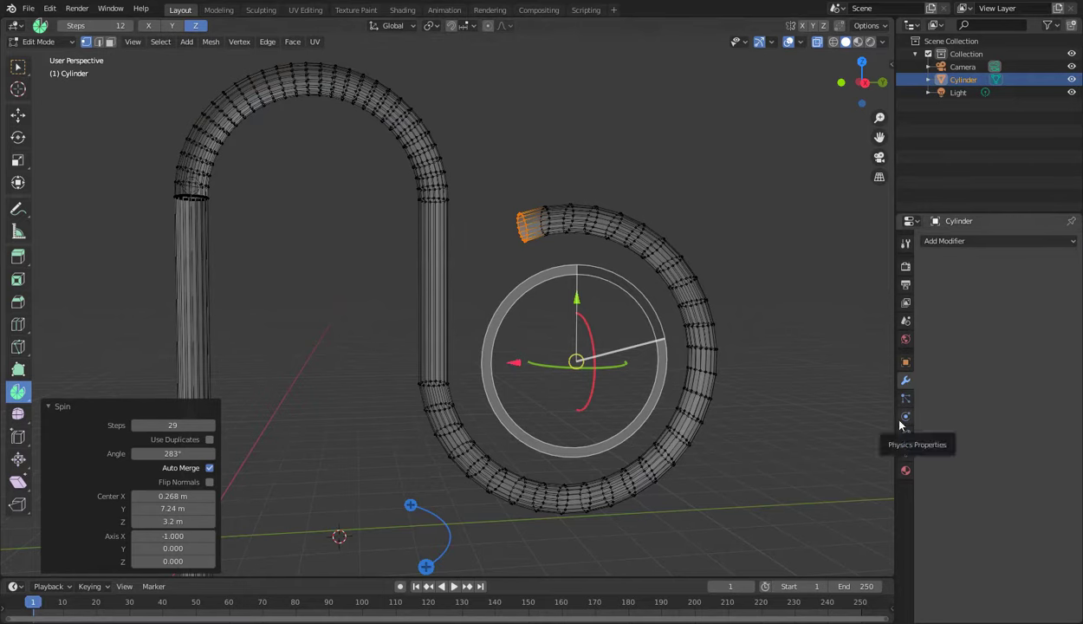
{"action": "left_click", "coordinate": [971, 241]}
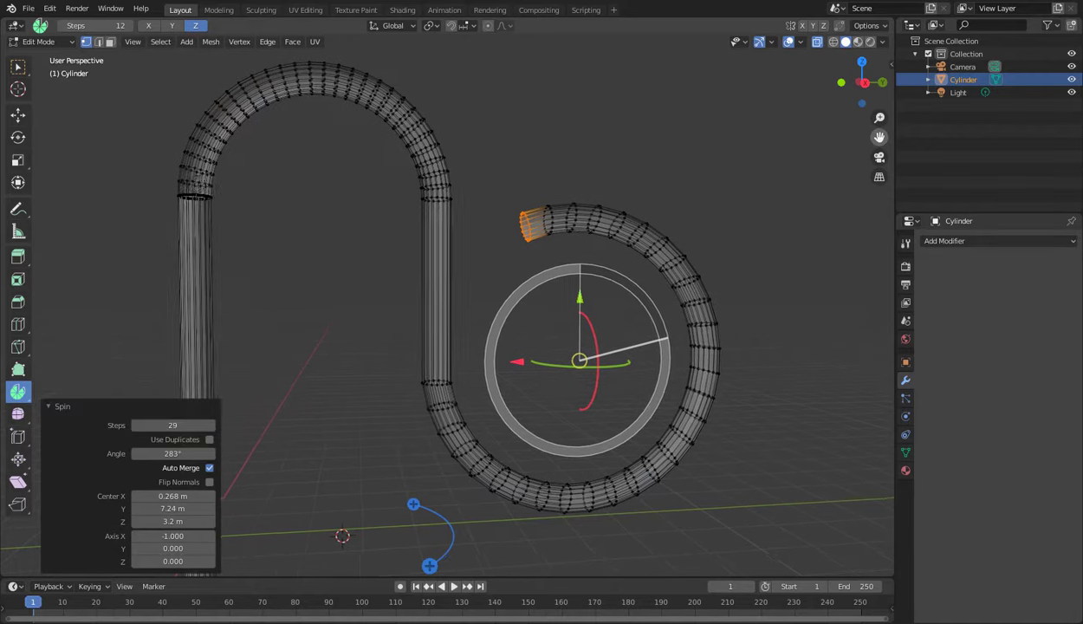
{"action": "middle_click_drag", "start_coordinate": [690, 214], "coordinate": [741, 213], "text": "shift"}
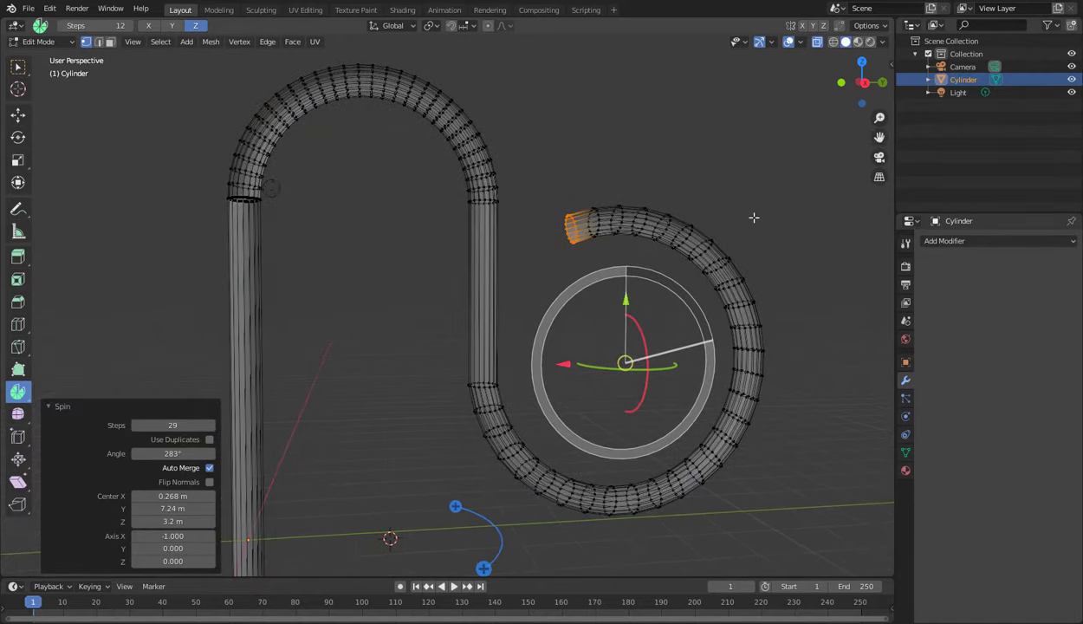